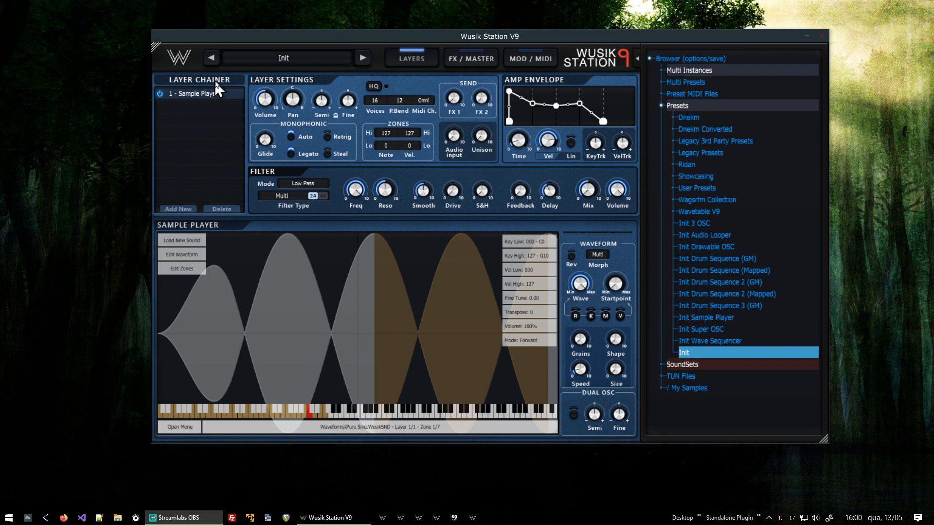
# Replace the existing Sample Player layer with a Drawable OSC layer.
pyautogui.click(177, 208)
pyautogui.moveTo(234, 291)
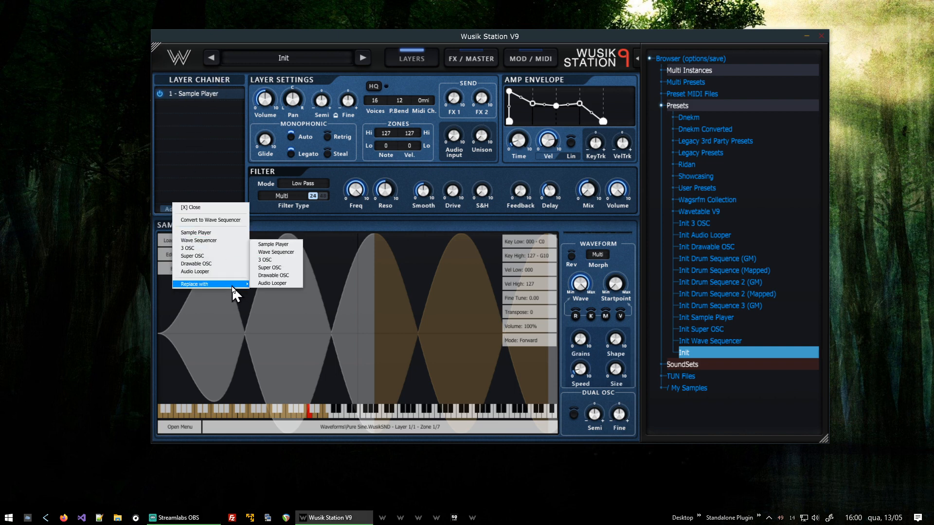
pyautogui.click(282, 275)
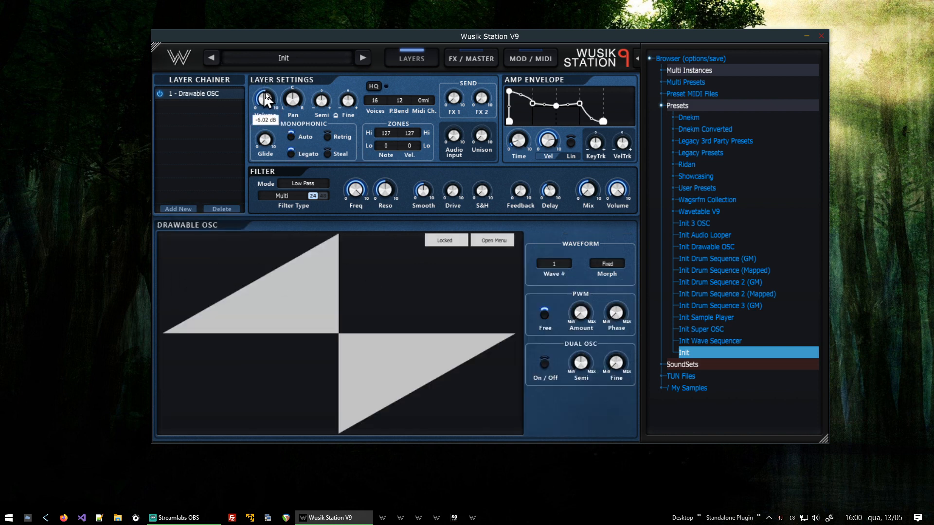
# Adjust the Drawable OSC layer's Volume and Semi knobs.
pyautogui.moveTo(270, 109)
pyautogui.moveTo(271, 103); pyautogui.dragTo(275, 217)
pyautogui.moveTo(322, 102); pyautogui.dragTo(376, 220)
# Add a Sample Player layer and load the A0S sound set's VS Voices sound into it.
pyautogui.click(178, 208)
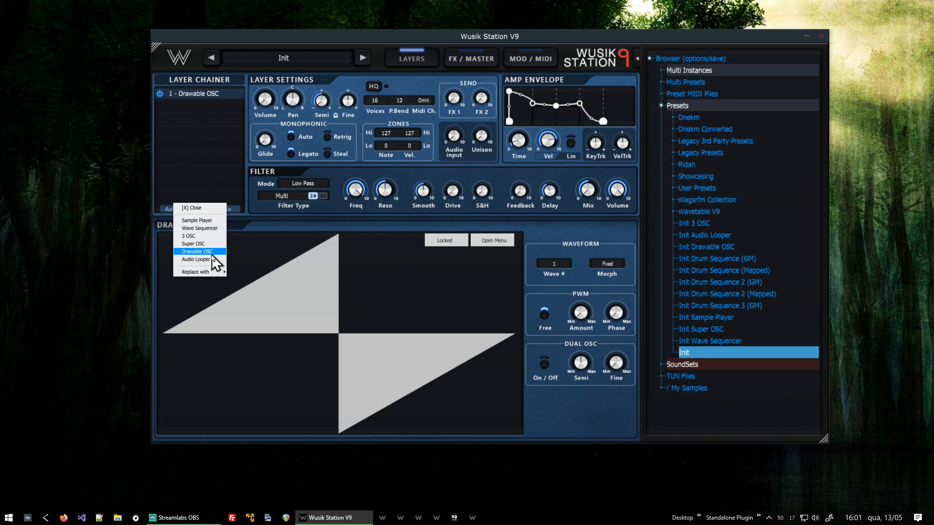
pyautogui.click(209, 221)
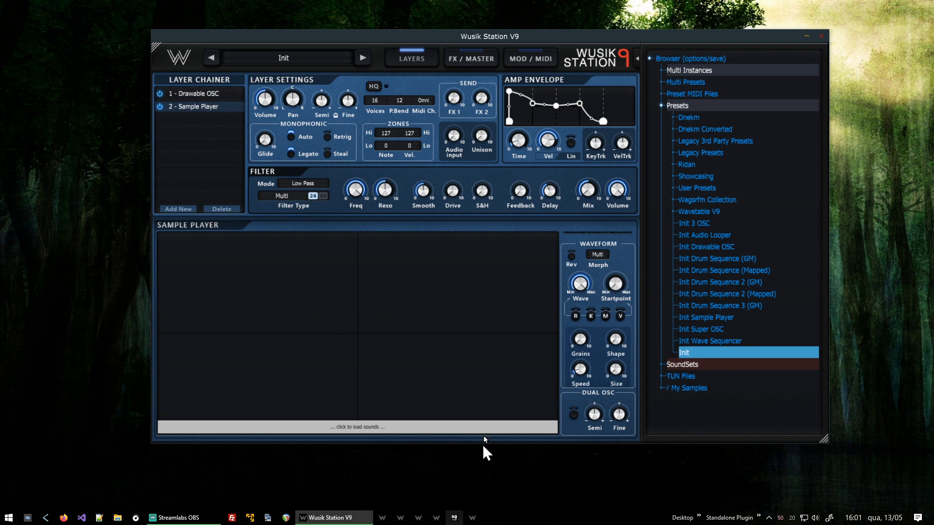
pyautogui.click(718, 367)
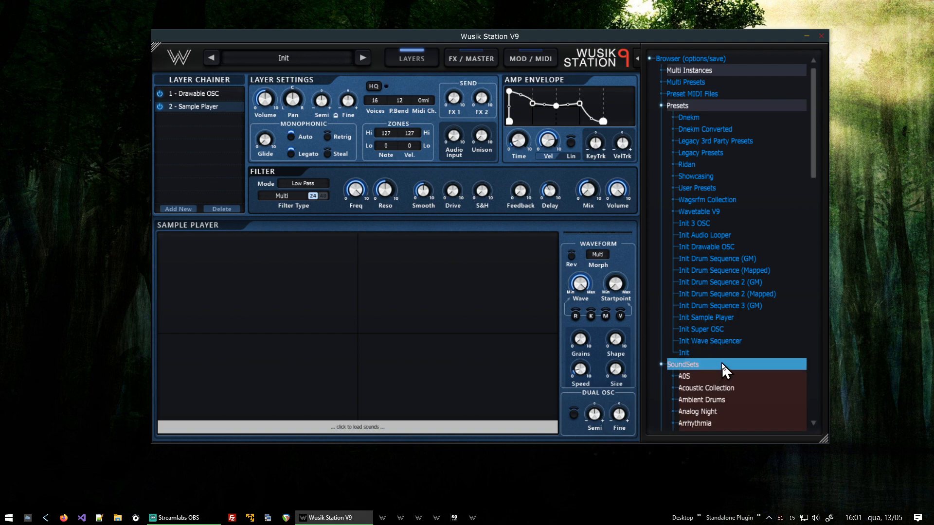
pyautogui.scroll(-5, 726, 328)
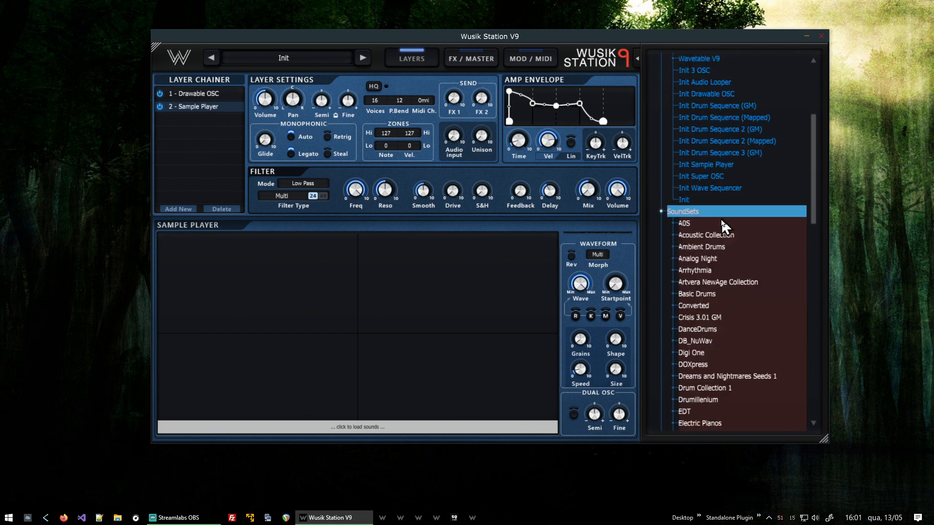
pyautogui.click(723, 226)
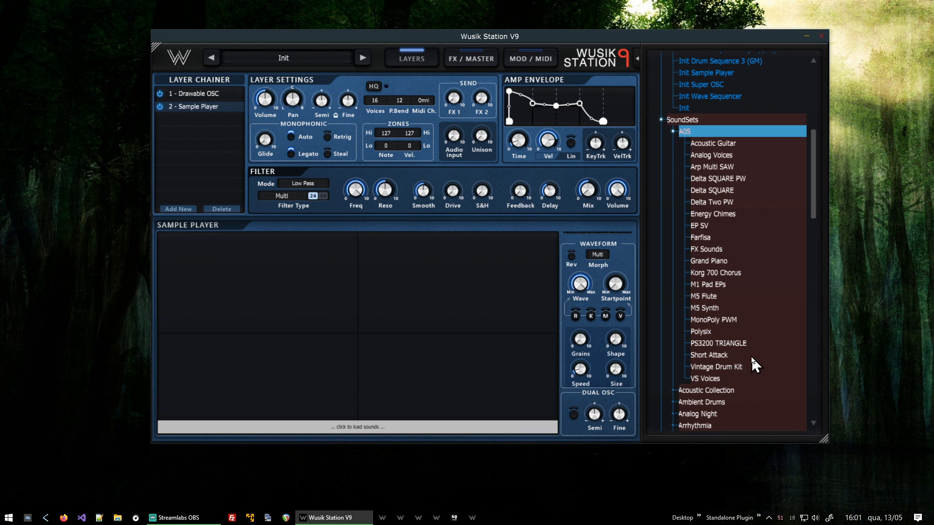
pyautogui.click(708, 381)
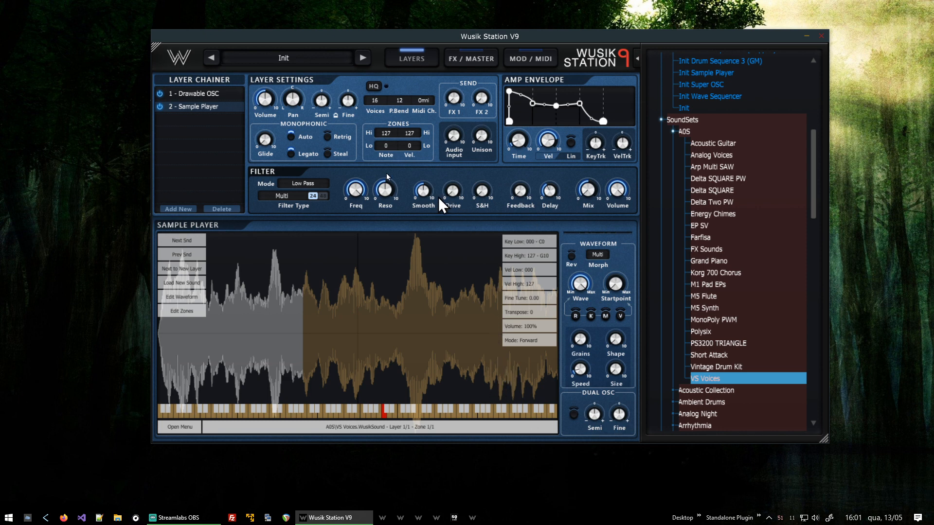
# Raise the filter resonance on the Sample Player layer.
pyautogui.click(213, 95)
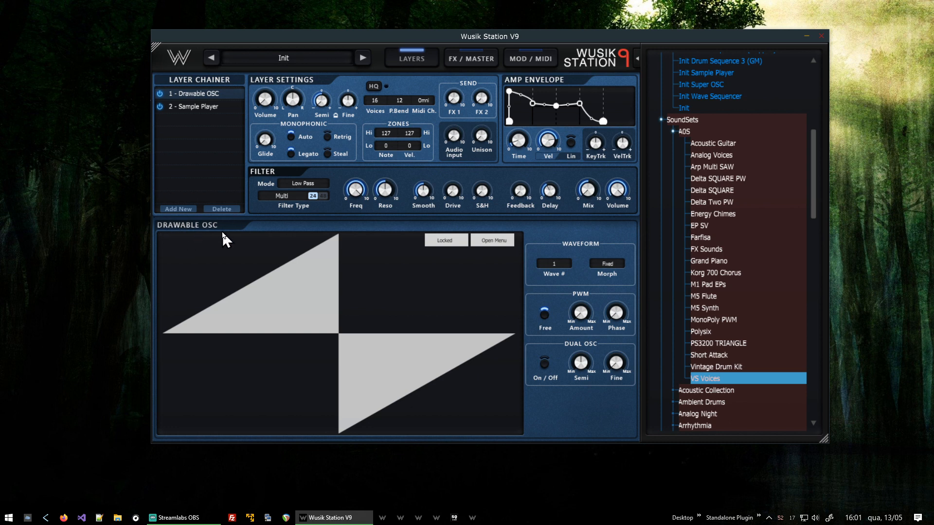
pyautogui.click(220, 107)
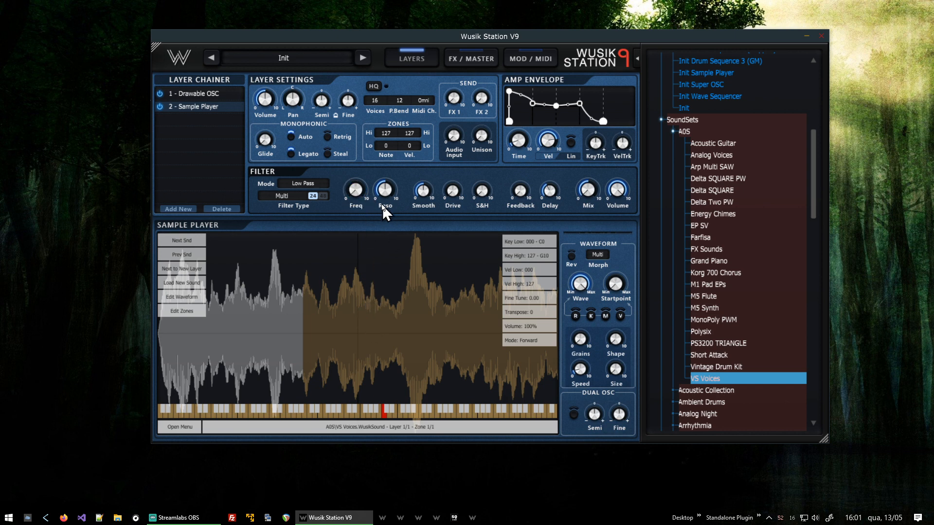
pyautogui.moveTo(385, 193); pyautogui.dragTo(400, 173)
# Add a modulation routing from the Drawable OSC to the Sample Player layer's multi filter frequency.
pyautogui.click(533, 61)
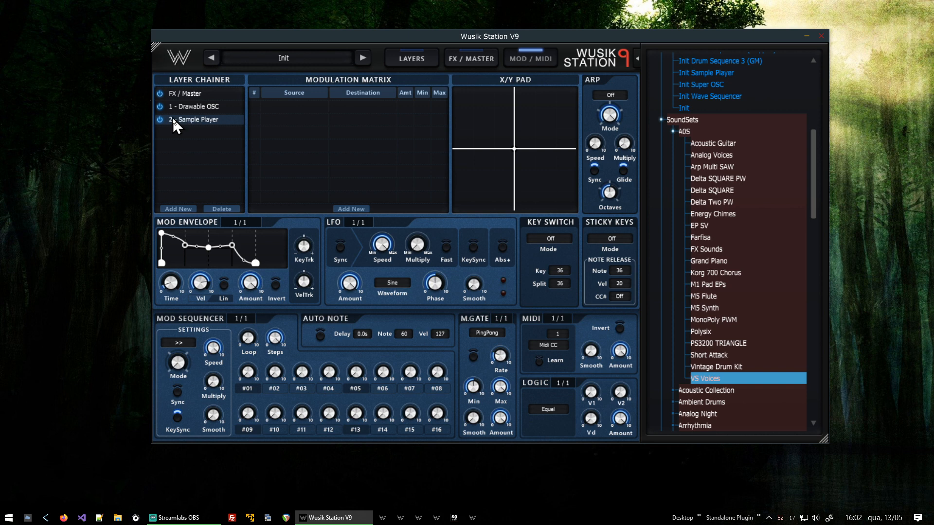
pyautogui.click(356, 210)
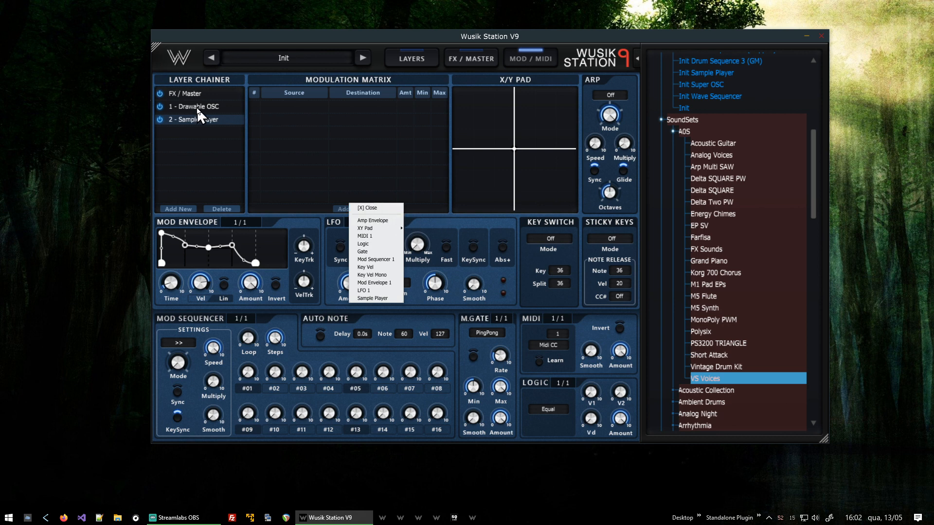
pyautogui.click(371, 208)
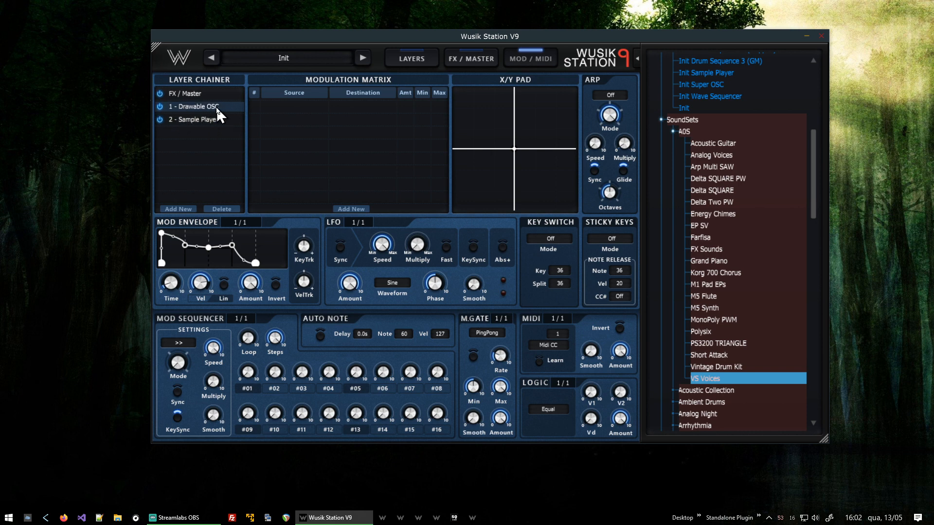
pyautogui.click(356, 209)
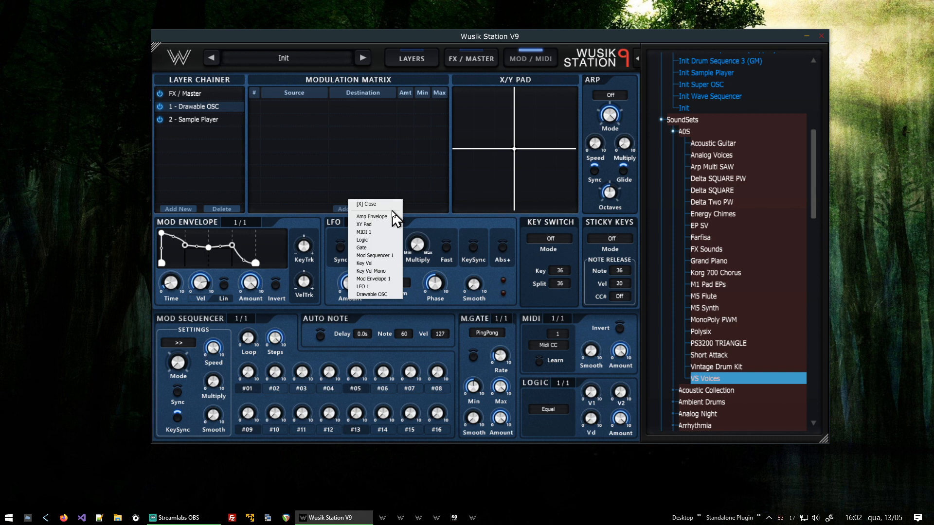
pyautogui.click(371, 293)
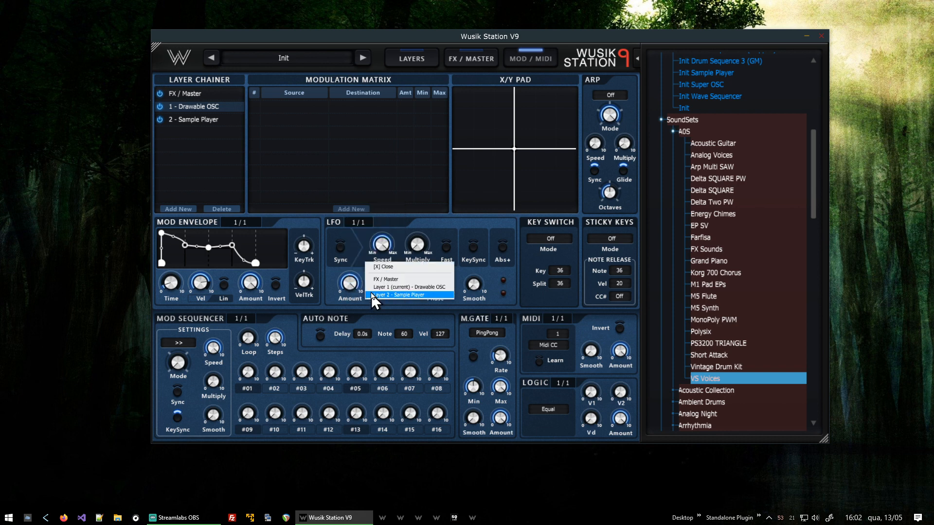
pyautogui.click(405, 297)
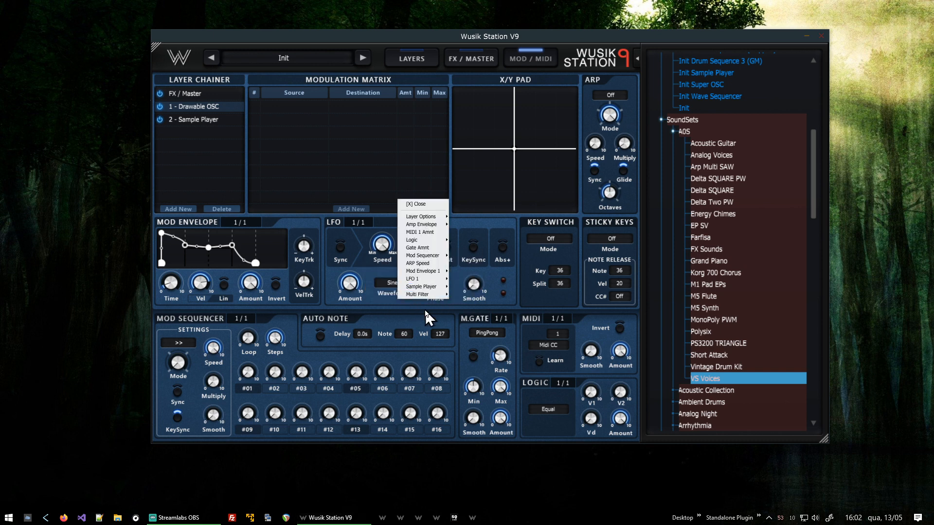
pyautogui.moveTo(428, 294)
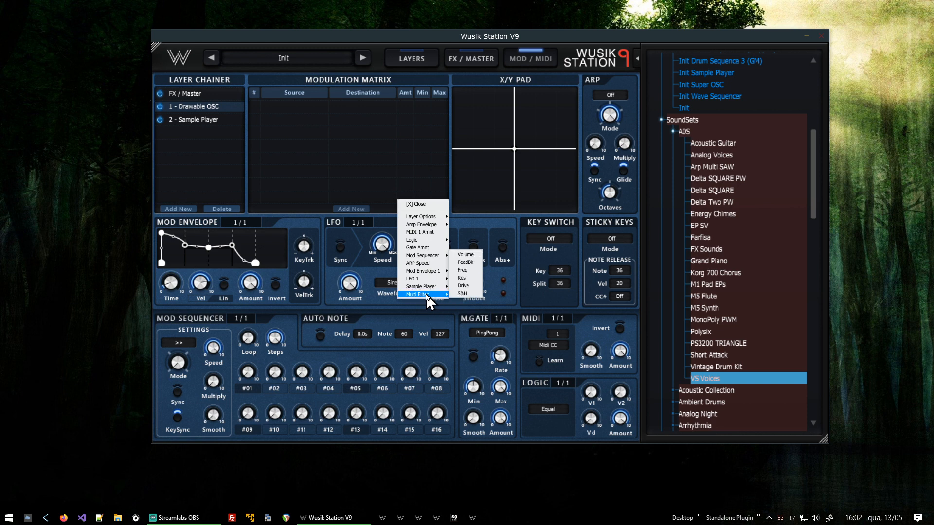
pyautogui.click(466, 278)
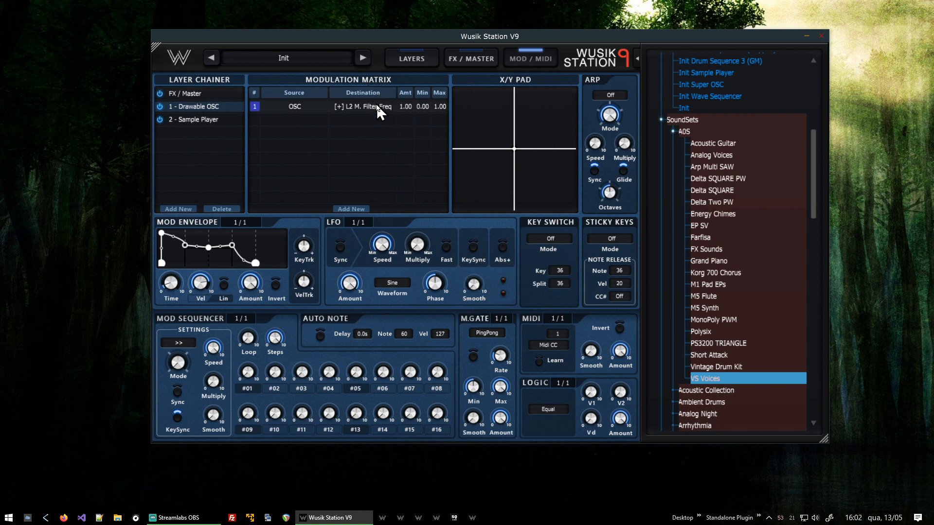
pyautogui.click(416, 57)
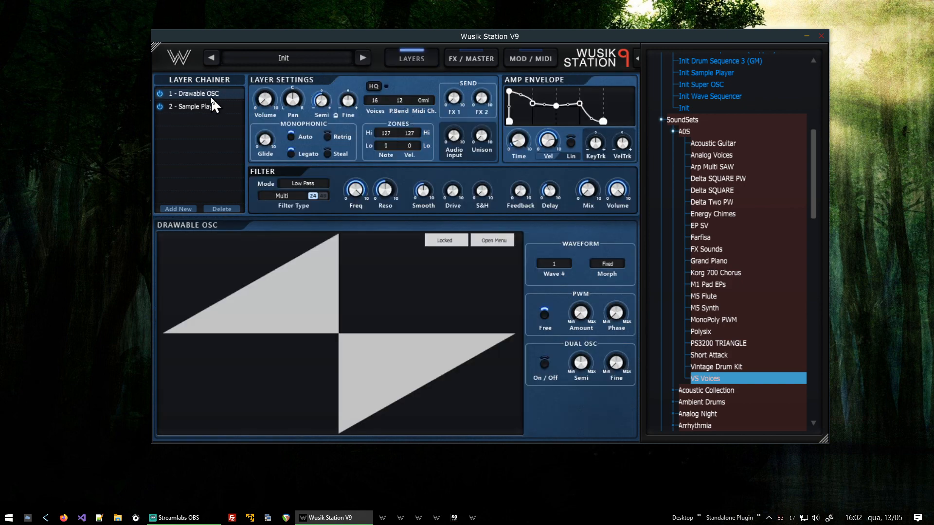
pyautogui.moveTo(327, 95)
pyautogui.click(385, 186)
pyautogui.click(529, 61)
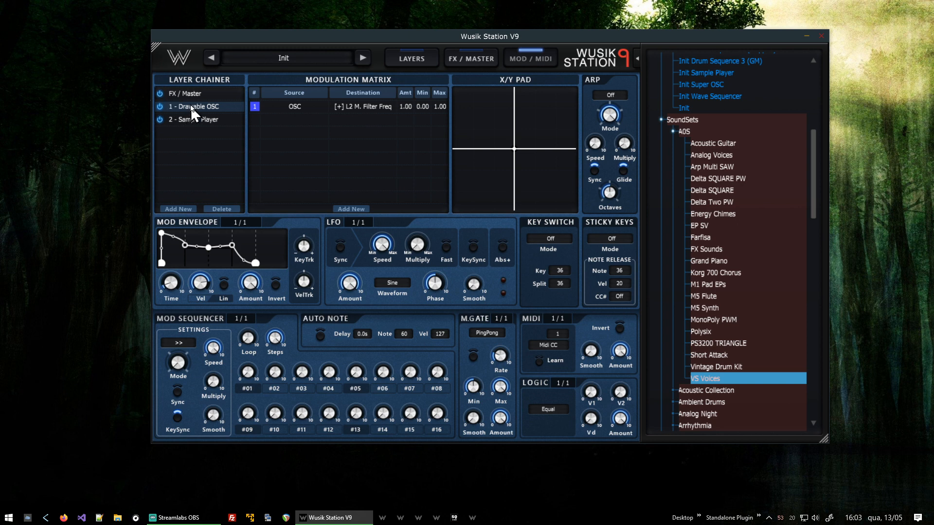
# Add a modulation routing from MIDI 1 CC# 1 to the Drawable OSC's Oct.
pyautogui.click(354, 210)
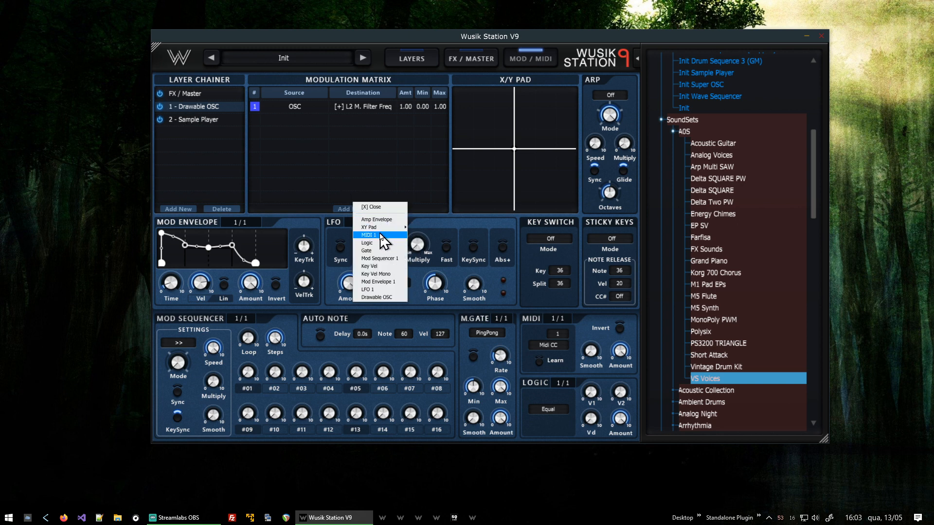
pyautogui.click(383, 235)
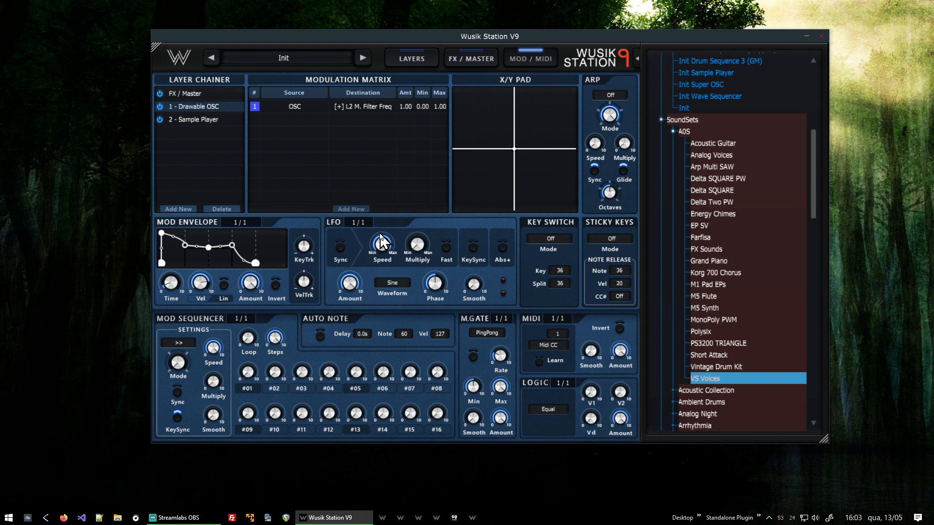
pyautogui.click(426, 253)
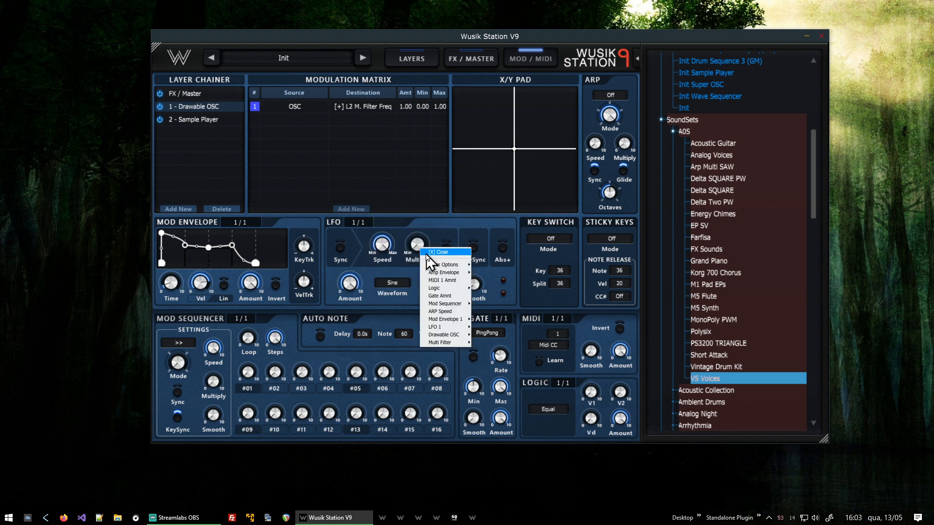
pyautogui.moveTo(452, 335)
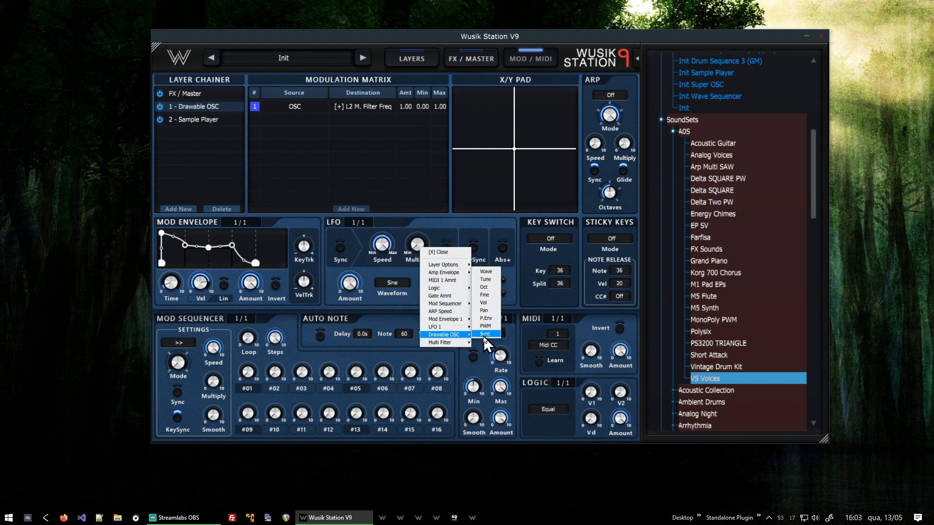
pyautogui.click(491, 288)
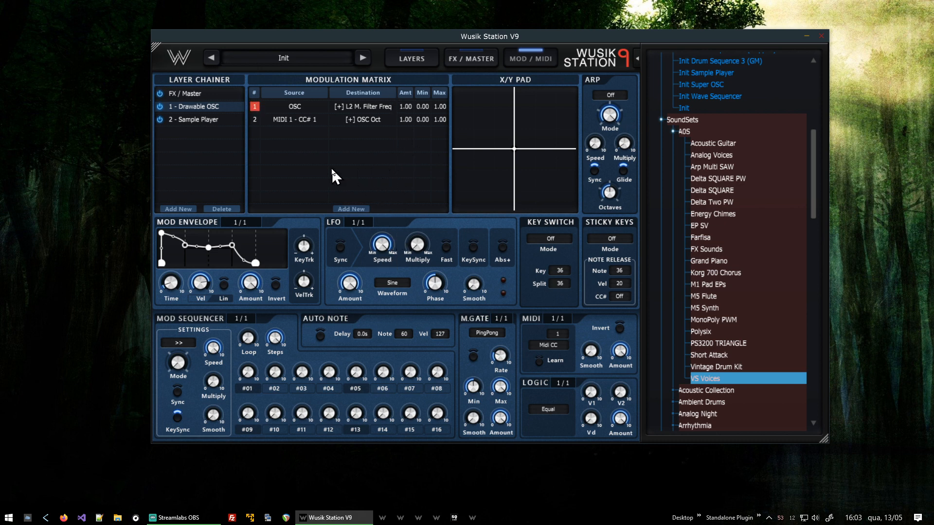
# Set the MIDI CC routing's amount to -0.02.
pyautogui.click(315, 121)
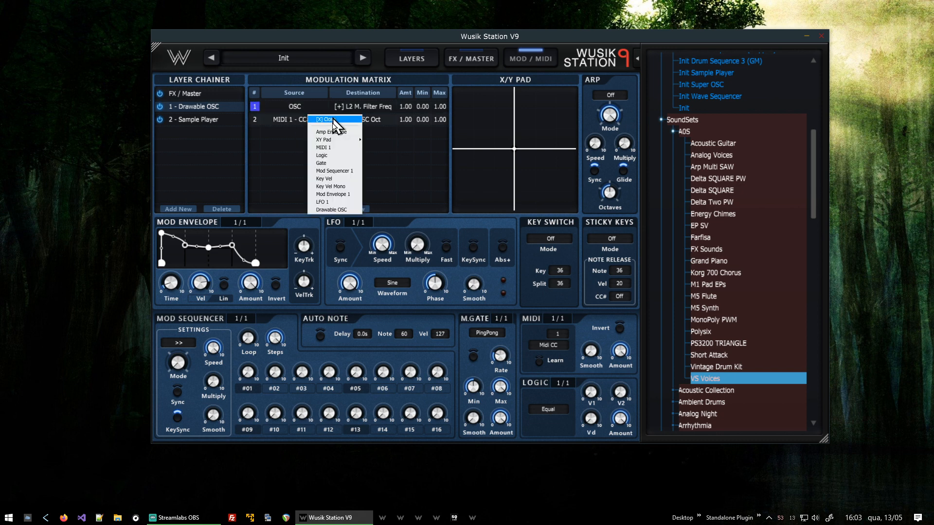
pyautogui.click(325, 120)
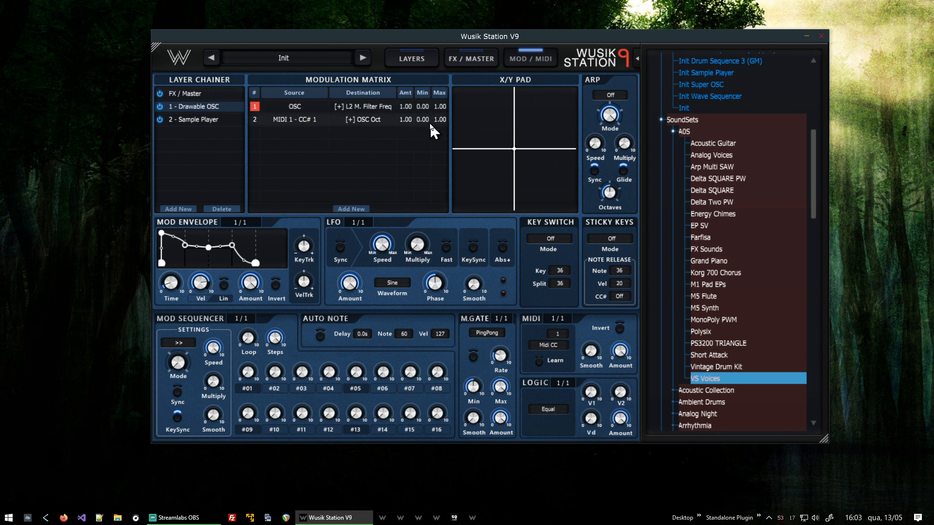
pyautogui.moveTo(427, 122); pyautogui.dragTo(479, 5)
pyautogui.moveTo(410, 121); pyautogui.dragTo(452, 519)
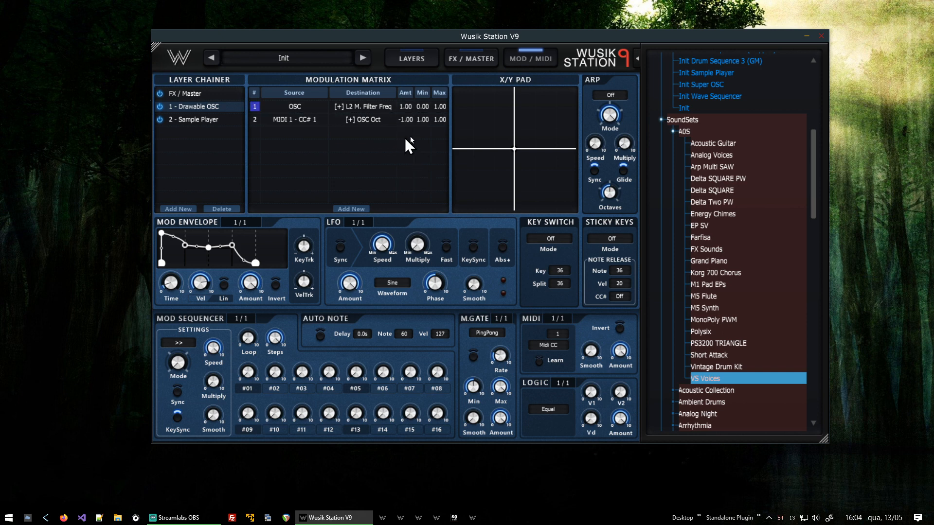
pyautogui.moveTo(423, 120); pyautogui.dragTo(414, 466)
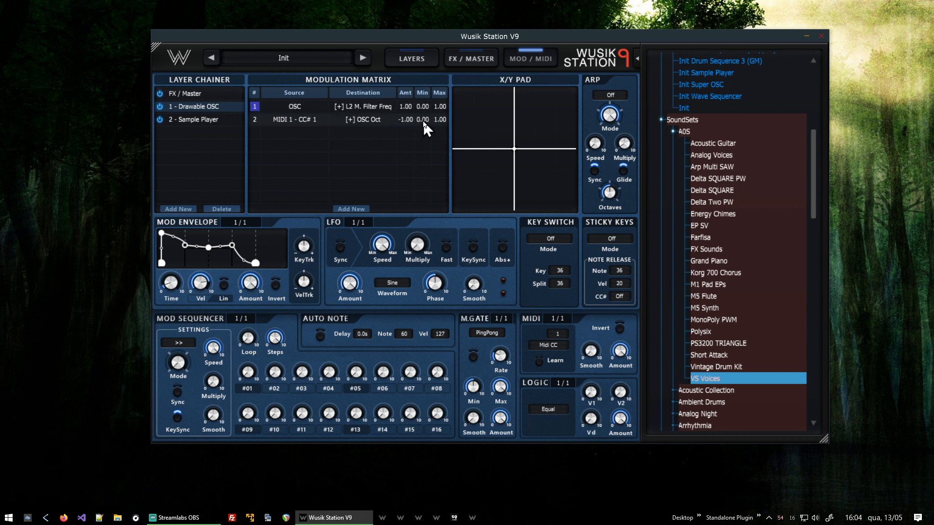
pyautogui.moveTo(423, 121); pyautogui.dragTo(476, 2)
pyautogui.moveTo(426, 128); pyautogui.dragTo(440, 6)
pyautogui.moveTo(411, 120); pyautogui.dragTo(452, 2)
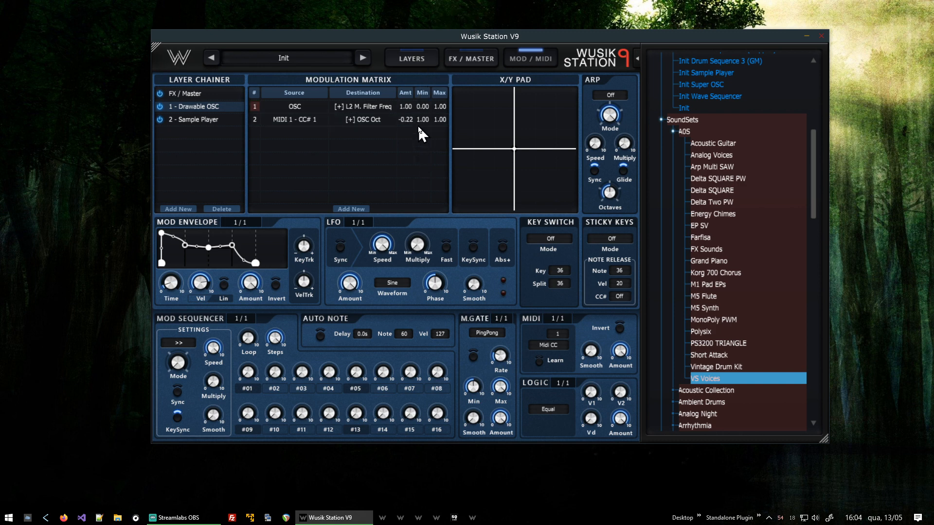
pyautogui.moveTo(411, 119); pyautogui.dragTo(432, 92)
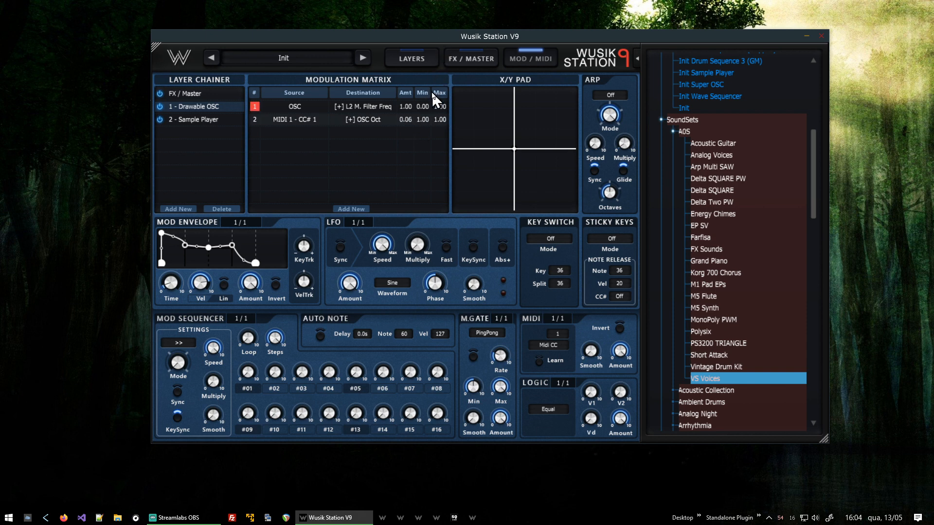
# Retarget the MIDI CC routing to the Drawable OSC's P.Env and lower its amount.
pyautogui.click(361, 122)
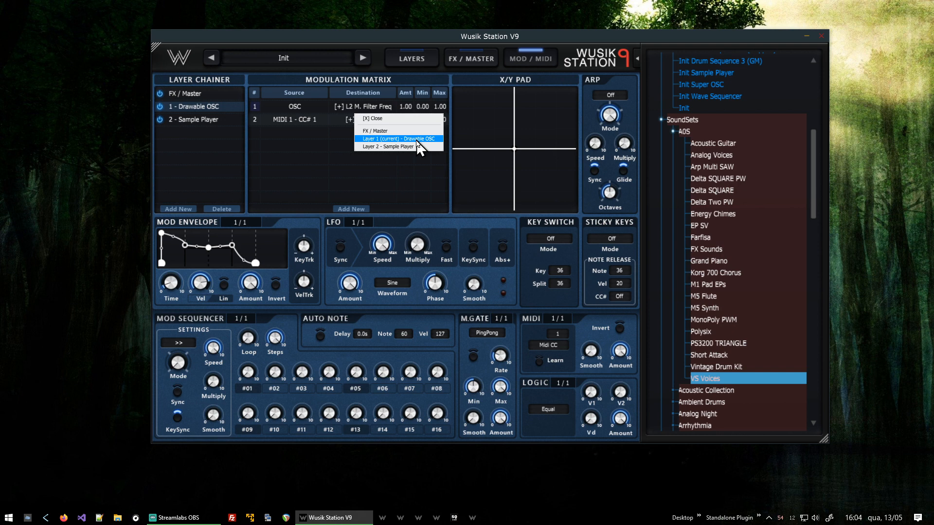
pyautogui.click(417, 139)
pyautogui.moveTo(442, 221)
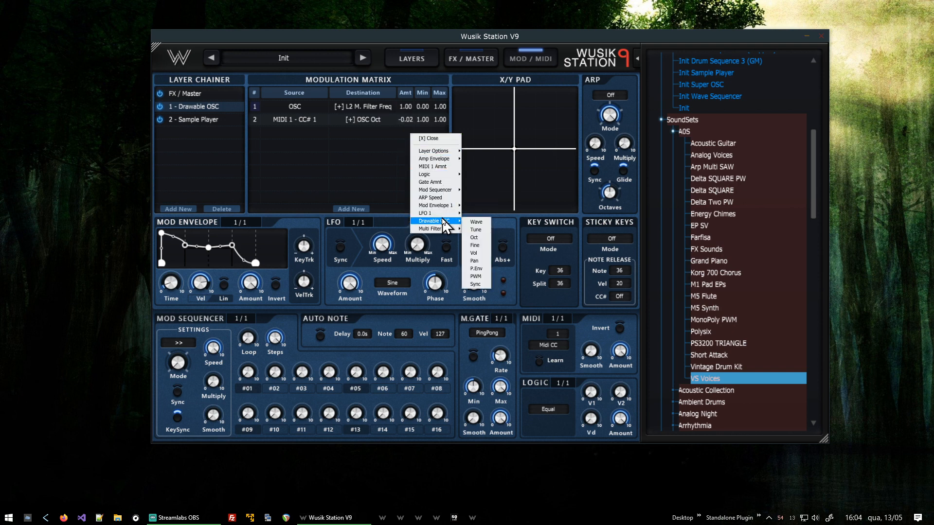
pyautogui.click(476, 269)
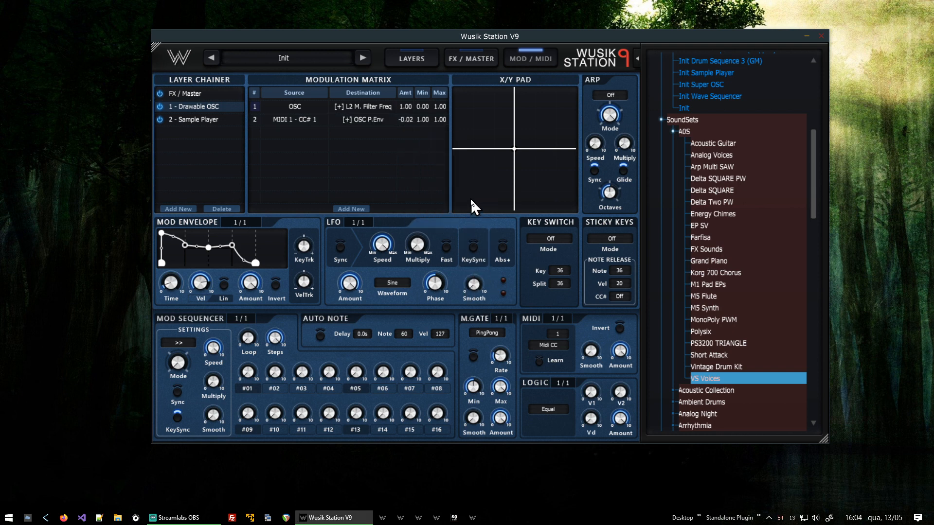
pyautogui.moveTo(410, 121); pyautogui.dragTo(407, 201)
pyautogui.click(410, 58)
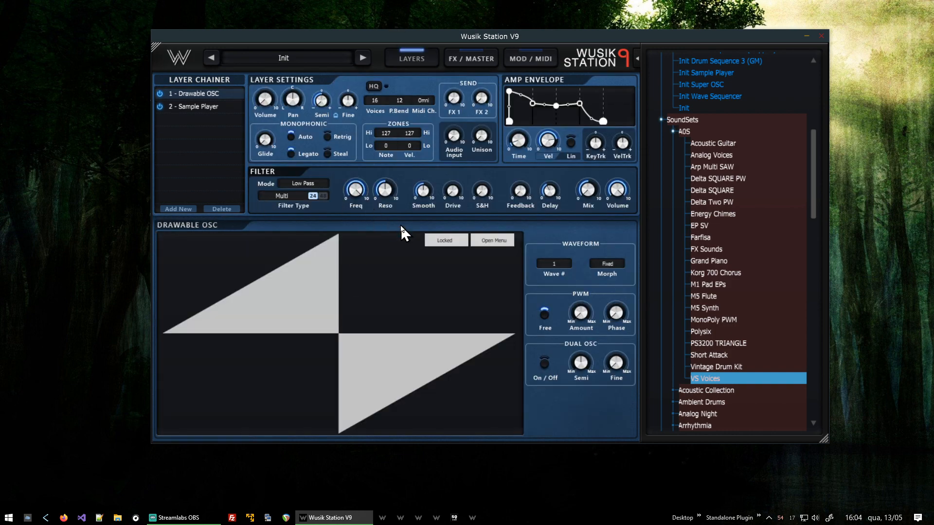
# Unlock the Drawable OSC waveform and redraw it freehand with stepped ramps and tall narrow spikes.
pyautogui.click(191, 105)
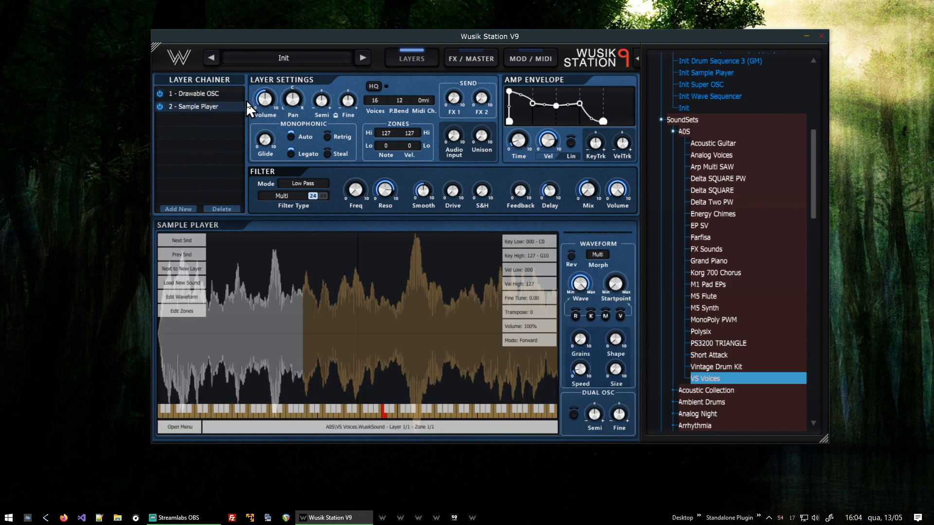
pyautogui.click(210, 99)
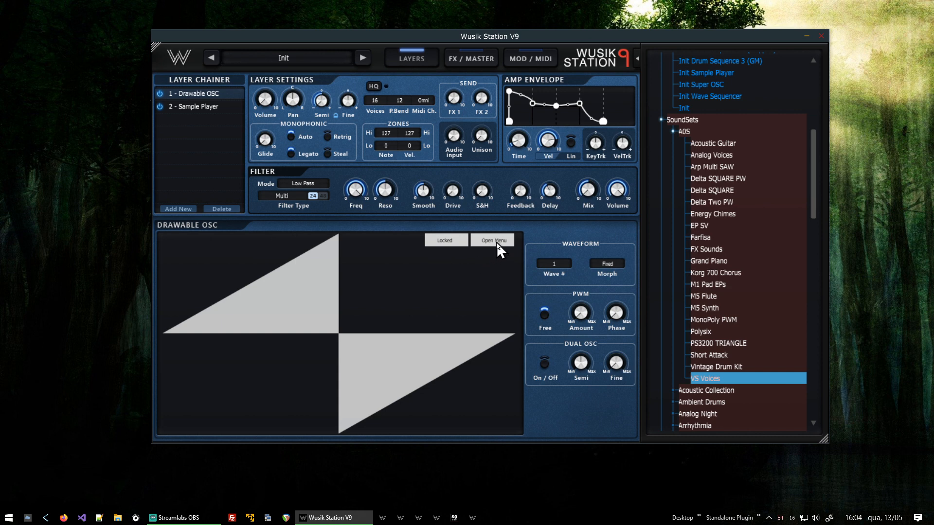
pyautogui.click(453, 241)
pyautogui.moveTo(168, 333)
pyautogui.mouseDown()
pyautogui.moveTo(229, 329)
pyautogui.moveTo(271, 307)
pyautogui.moveTo(306, 386)
pyautogui.moveTo(389, 345)
pyautogui.moveTo(466, 269)
pyautogui.moveTo(541, 361)
pyautogui.moveTo(548, 339)
pyautogui.mouseUp()
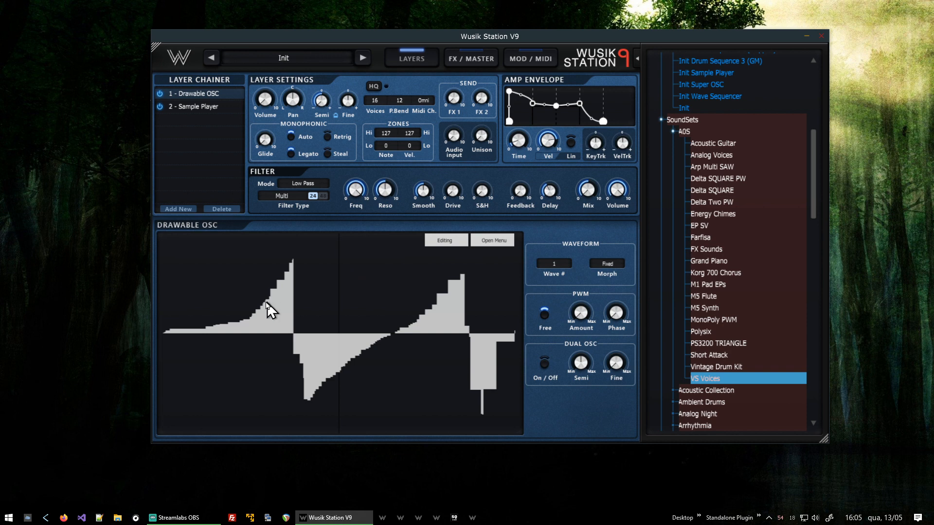
pyautogui.moveTo(204, 257); pyautogui.dragTo(232, 236)
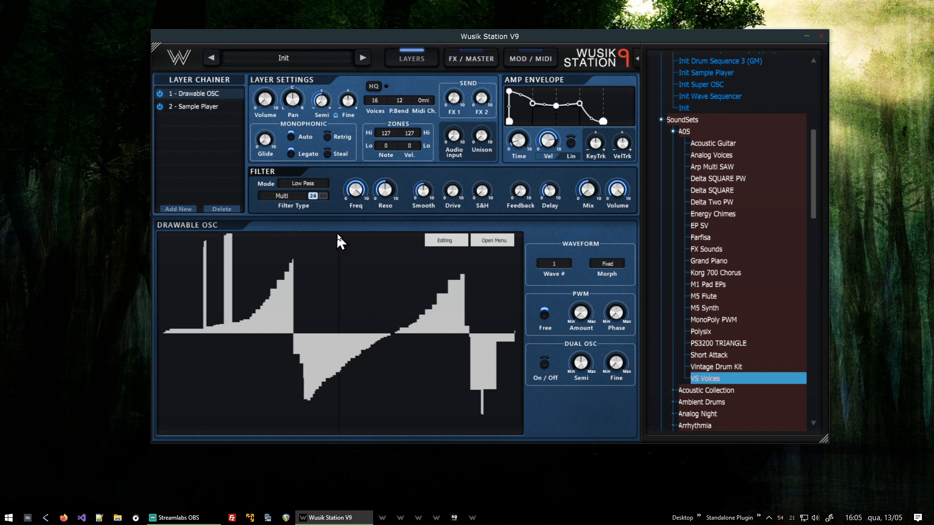
pyautogui.click(348, 238)
pyautogui.moveTo(374, 234); pyautogui.dragTo(409, 252)
pyautogui.moveTo(433, 400); pyautogui.dragTo(440, 405)
pyautogui.moveTo(509, 265); pyautogui.dragTo(515, 267)
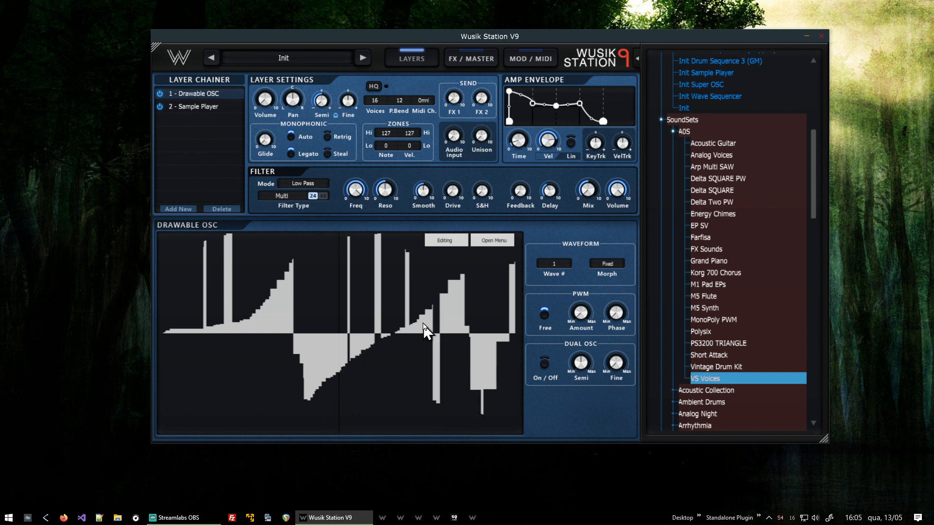
pyautogui.moveTo(378, 342)
pyautogui.mouseDown()
pyautogui.moveTo(272, 431)
pyautogui.moveTo(248, 335)
pyautogui.mouseUp()
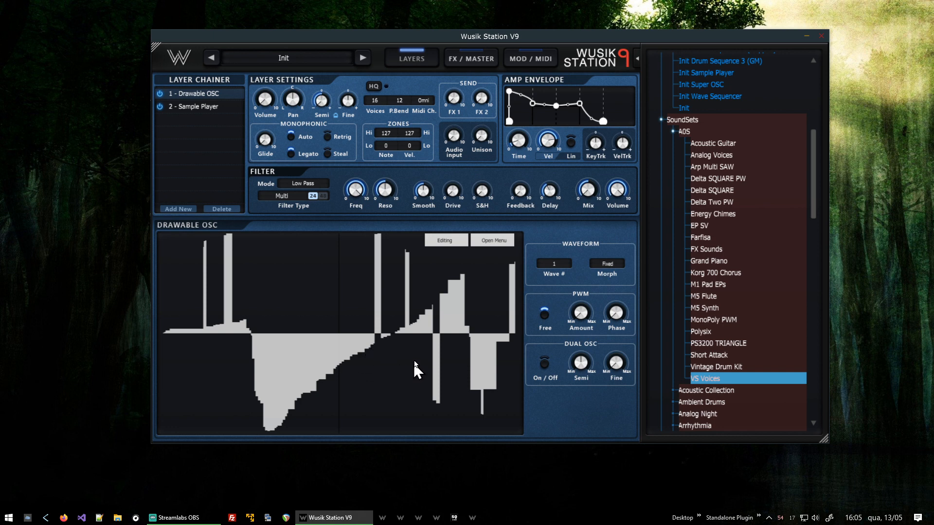
pyautogui.rightClick(269, 234)
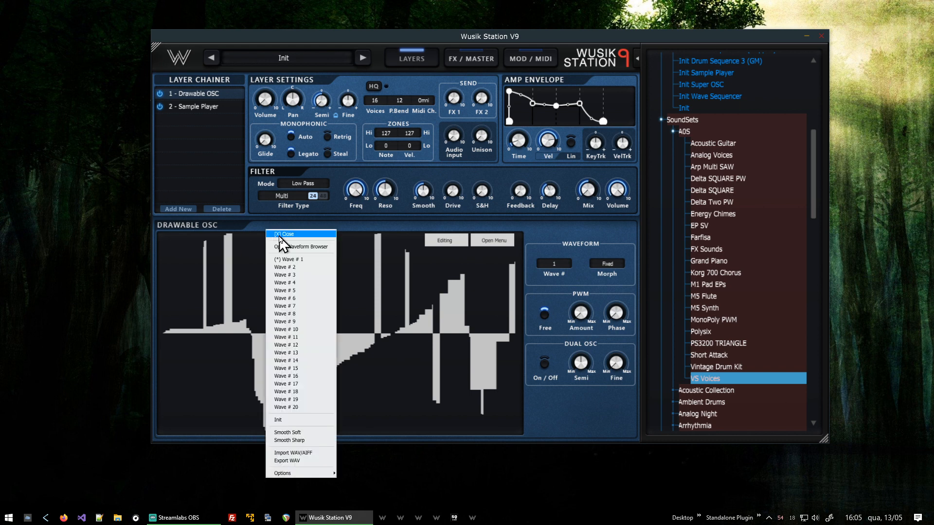
pyautogui.click(280, 235)
pyautogui.rightClick(289, 239)
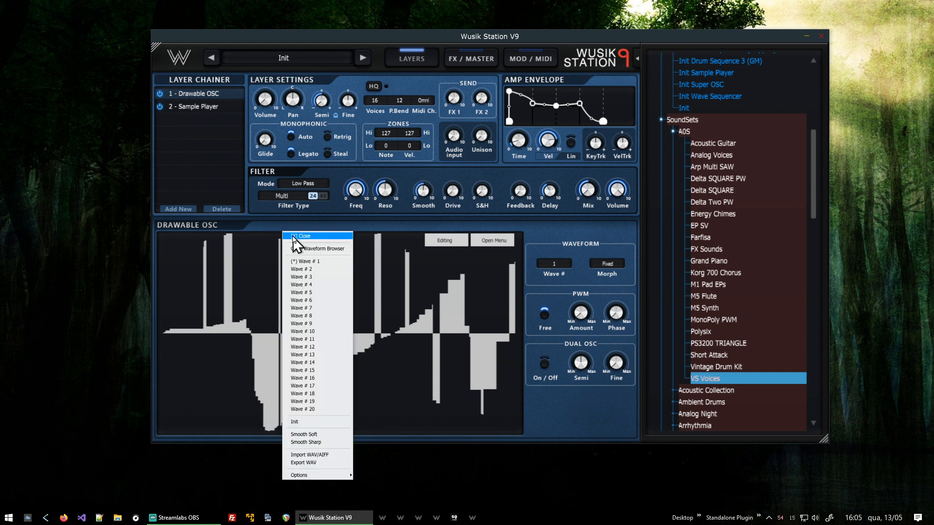
pyautogui.click(298, 234)
pyautogui.click(298, 234)
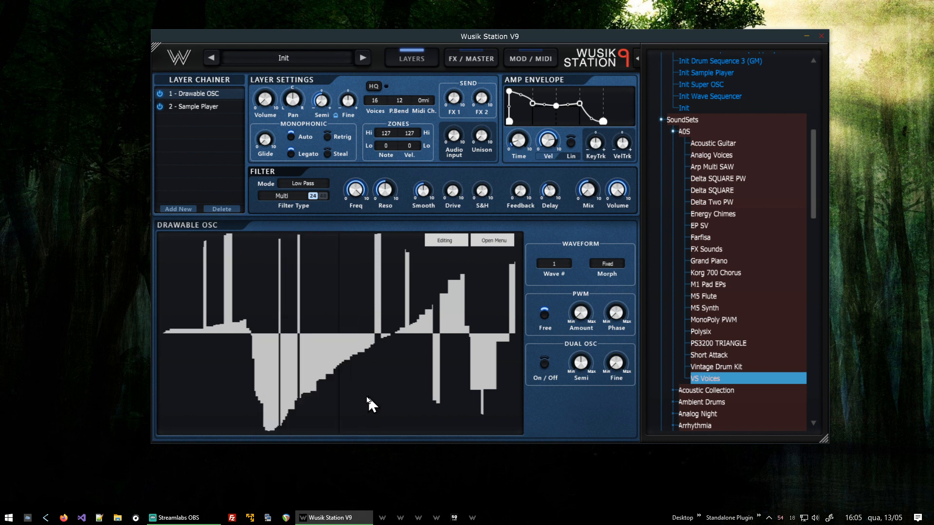
pyautogui.click(331, 416)
# On the Sample Player layer, adjust the filter's Reso, Smooth, Feedback and Delay knobs, raising Delay to 1.00.
pyautogui.click(192, 106)
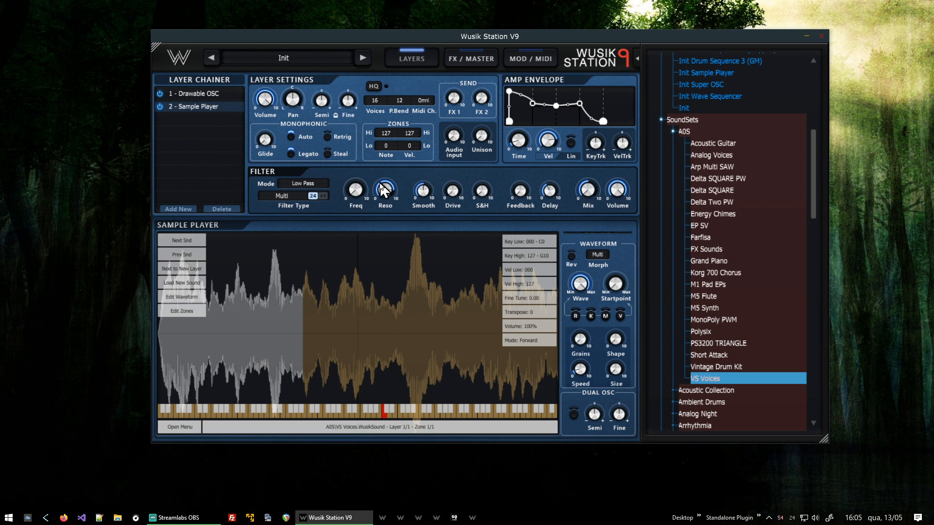
pyautogui.moveTo(378, 193); pyautogui.dragTo(429, 314)
pyautogui.moveTo(429, 200); pyautogui.dragTo(432, 190)
pyautogui.moveTo(526, 199)
pyautogui.moveTo(535, 211); pyautogui.dragTo(532, 179)
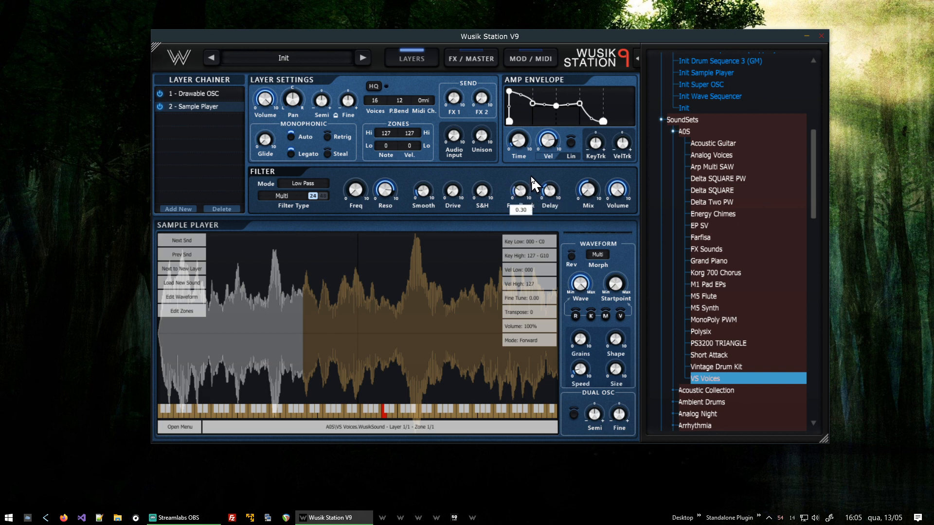
pyautogui.moveTo(544, 191)
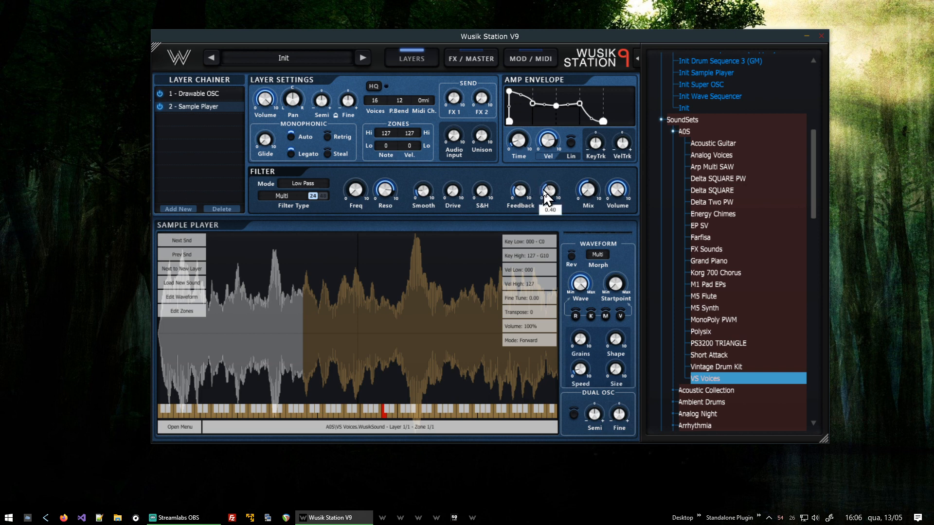
pyautogui.moveTo(539, 197); pyautogui.dragTo(587, 146)
pyautogui.moveTo(525, 185)
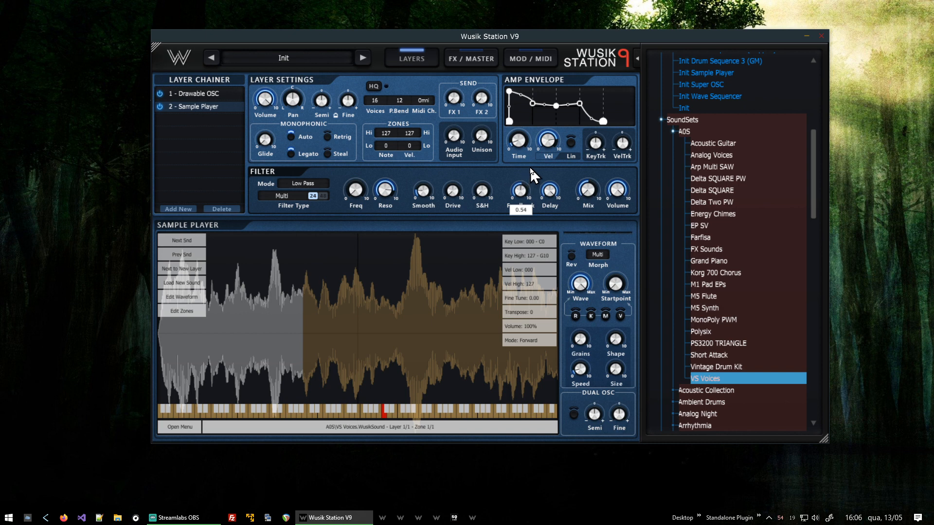
pyautogui.moveTo(532, 174); pyautogui.dragTo(548, 197)
pyautogui.moveTo(431, 187)
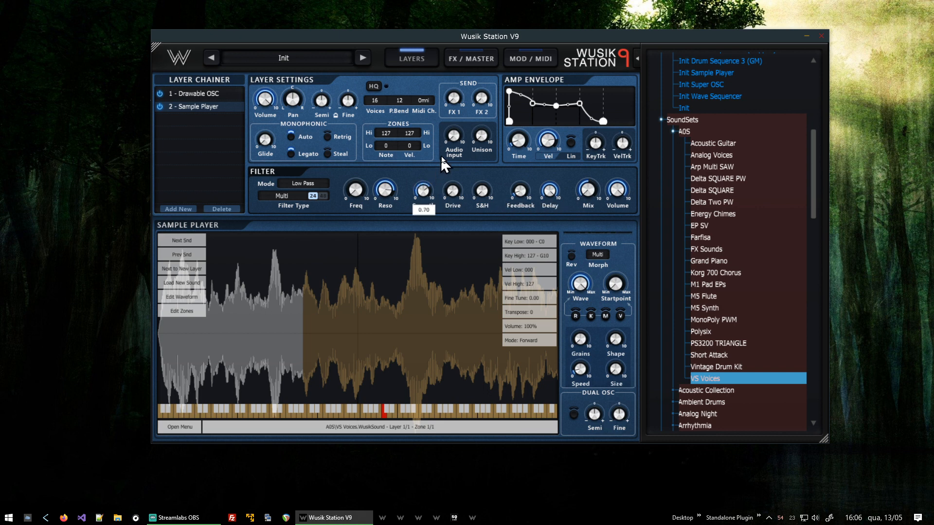
pyautogui.moveTo(441, 157); pyautogui.dragTo(442, 169)
pyautogui.moveTo(459, 201)
pyautogui.moveTo(459, 201); pyautogui.dragTo(462, 188)
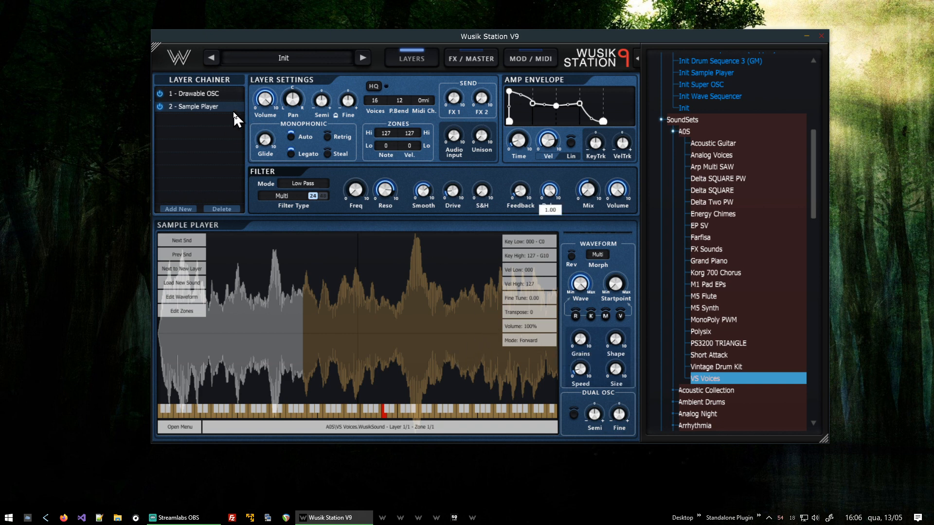
# Switch back and forth between the Drawable OSC and Sample Player layers to compare them.
pyautogui.click(225, 94)
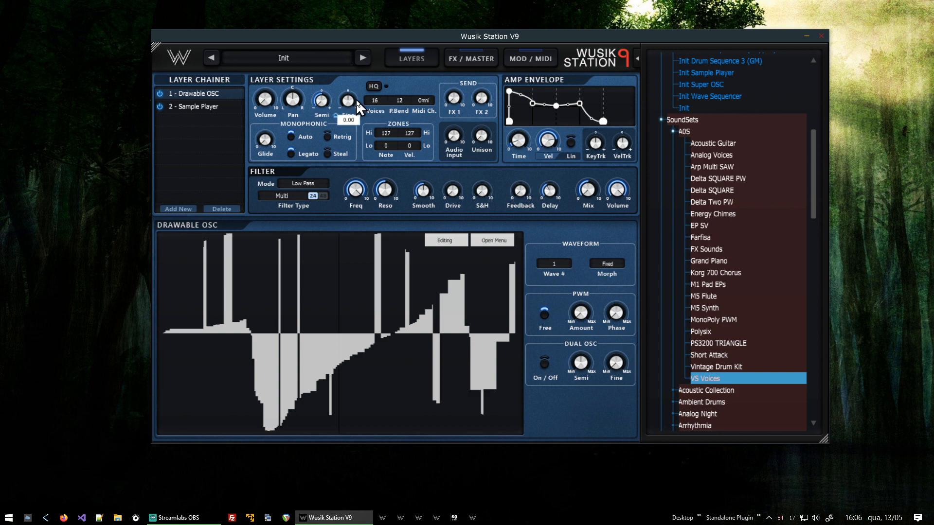
pyautogui.click(213, 104)
pyautogui.click(200, 97)
pyautogui.click(210, 108)
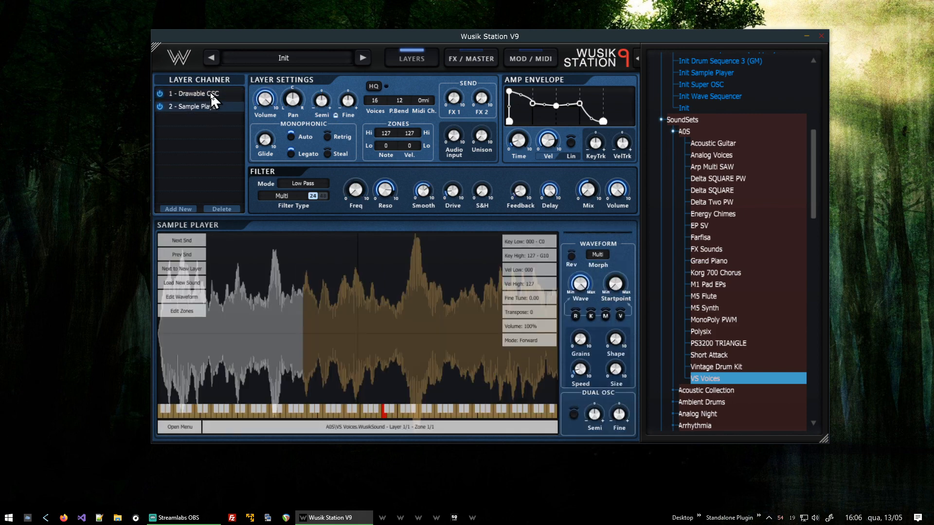
pyautogui.click(211, 94)
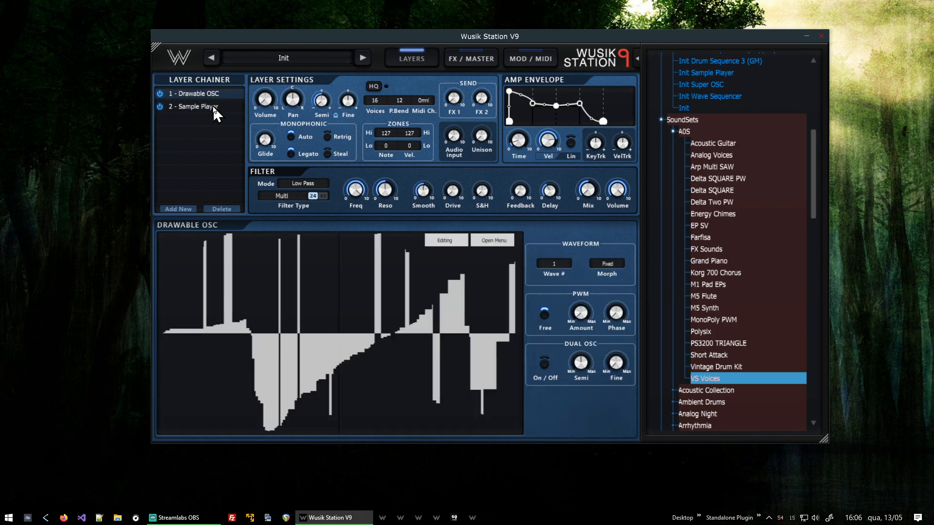
pyautogui.click(215, 109)
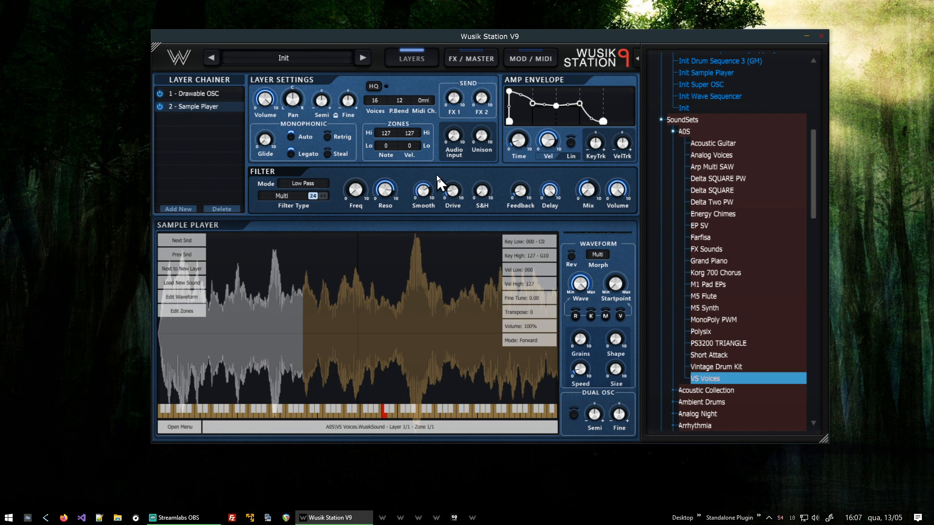
pyautogui.click(217, 94)
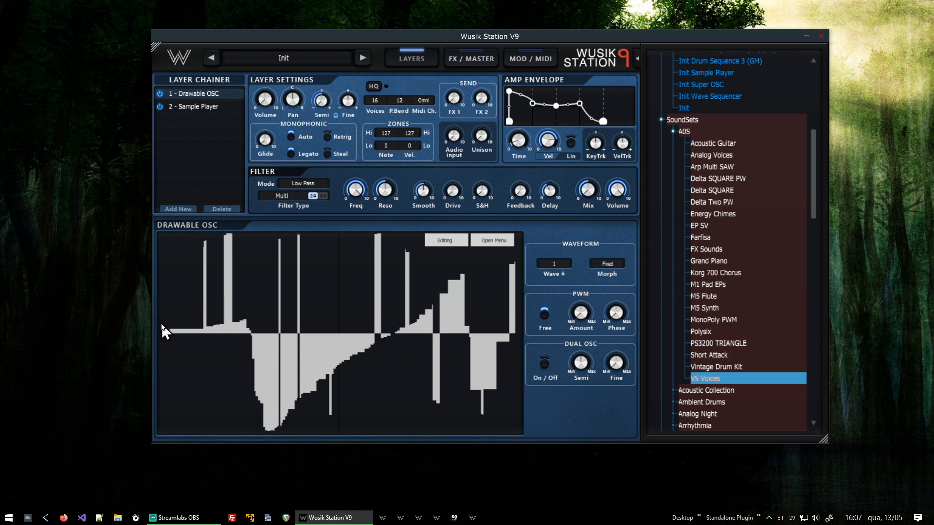
# Redraw the Drawable OSC waveform as a nearly flat line with a few tall up and down spikes.
pyautogui.moveTo(175, 333); pyautogui.dragTo(527, 341)
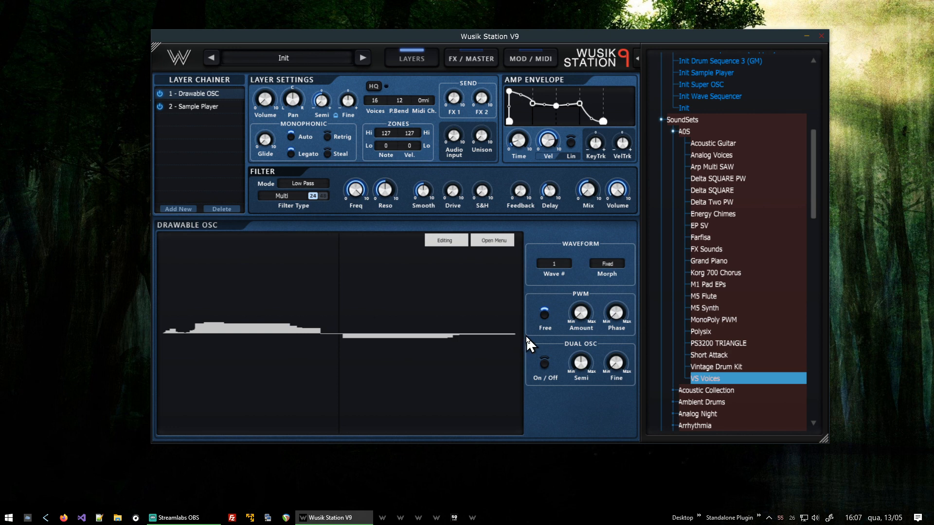
pyautogui.click(220, 237)
pyautogui.click(296, 235)
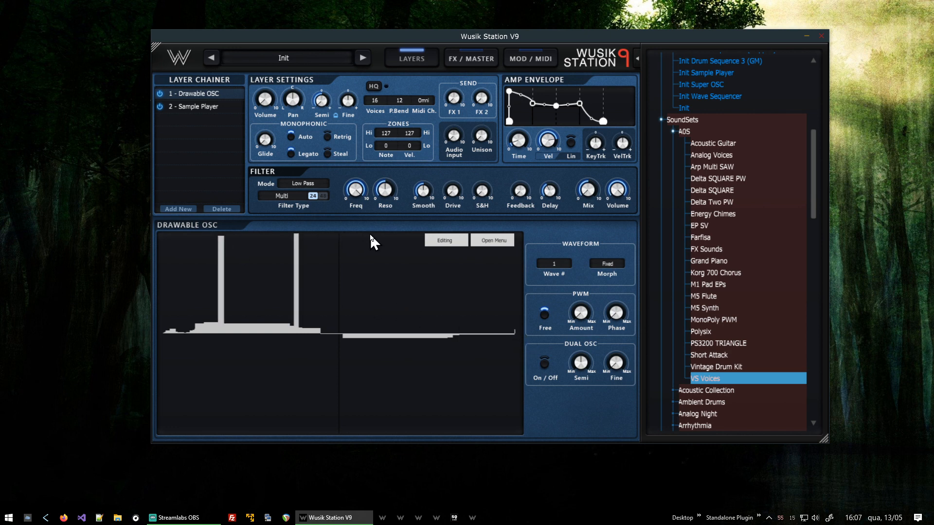
pyautogui.moveTo(378, 237); pyautogui.dragTo(385, 237)
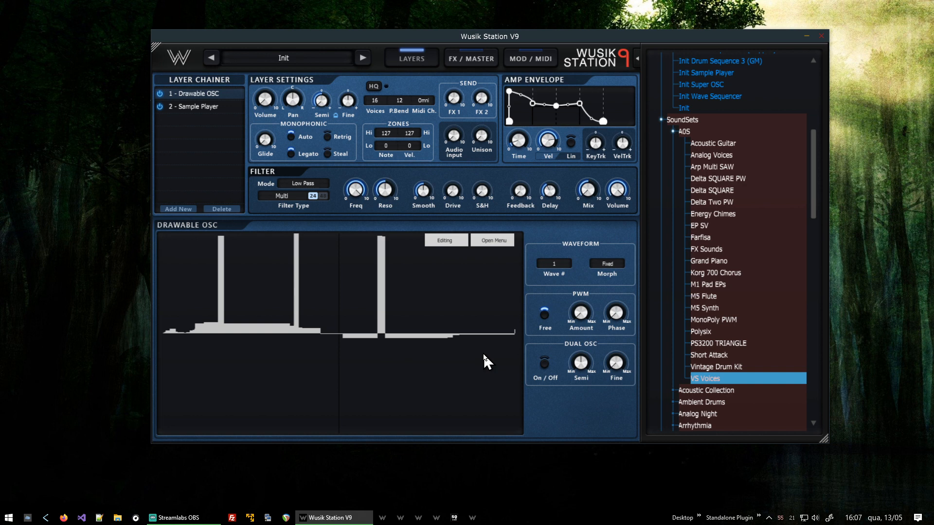
pyautogui.click(446, 423)
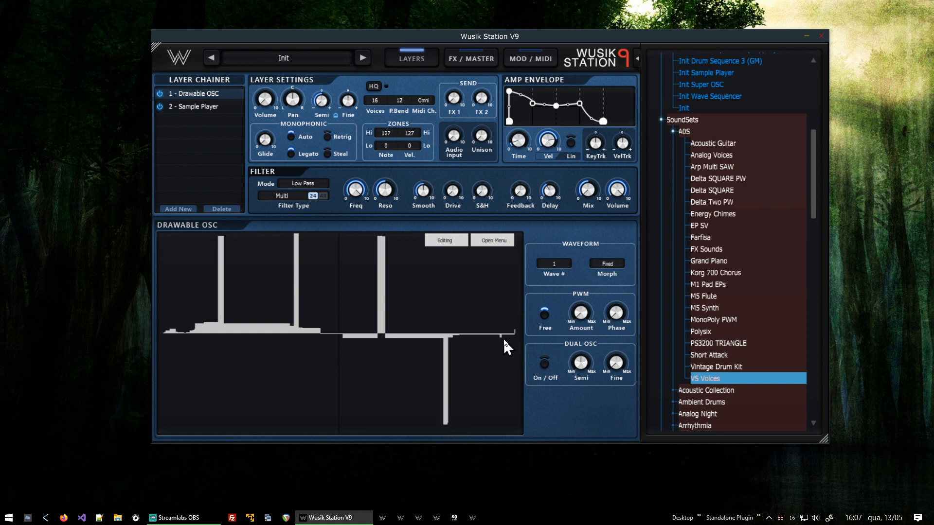
pyautogui.moveTo(507, 336); pyautogui.dragTo(503, 258)
# Delete the Drawable OSC layer from the layer chainer.
pyautogui.click(225, 209)
pyautogui.click(446, 276)
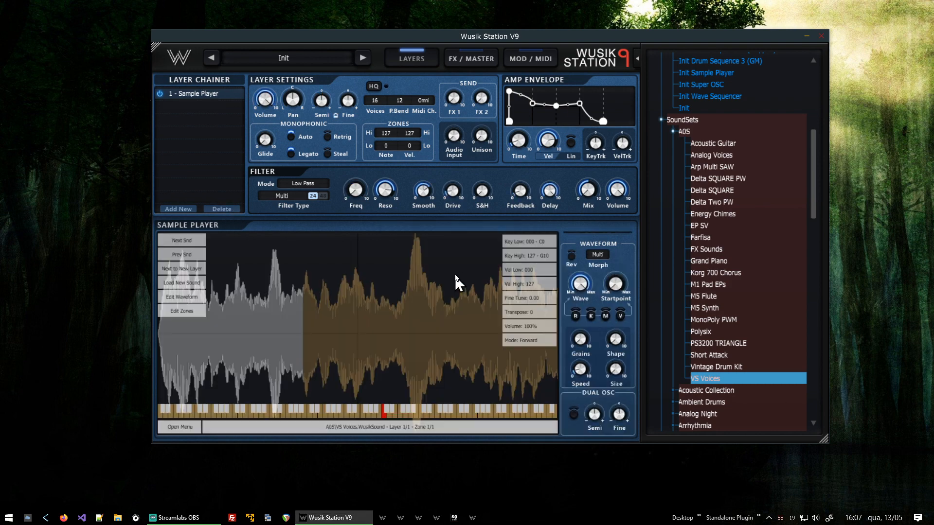
# Add a modulation routing from Mod Sequencer 1 to the Sample Player layer's multi filter Freq.
pyautogui.click(530, 57)
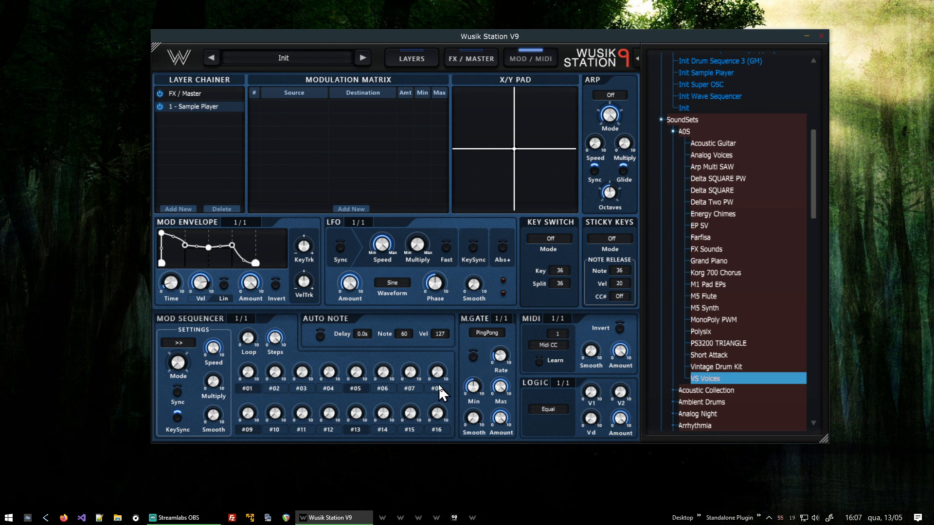
pyautogui.click(345, 209)
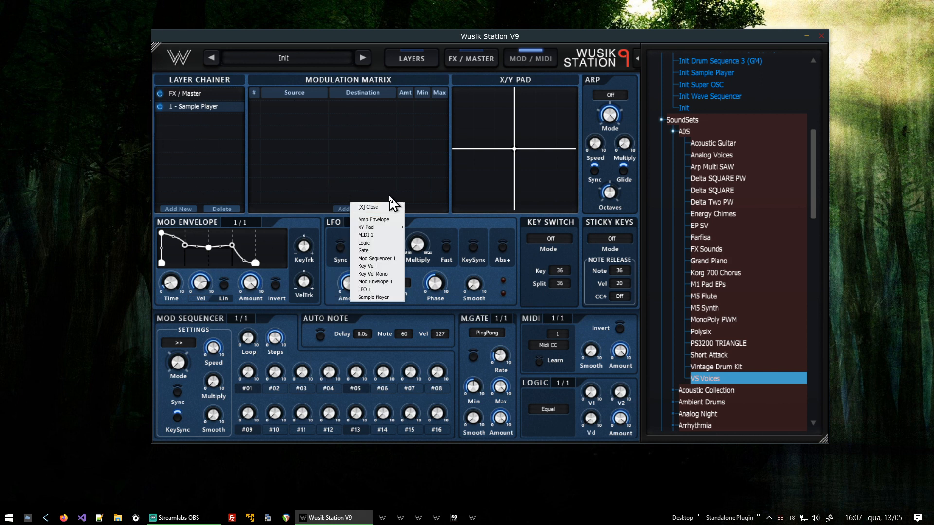
pyautogui.click(394, 256)
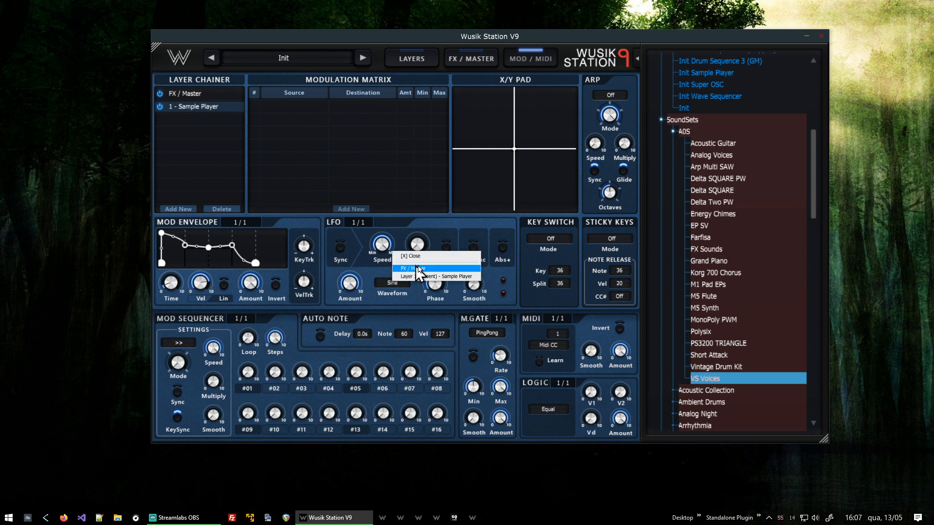
pyautogui.click(455, 276)
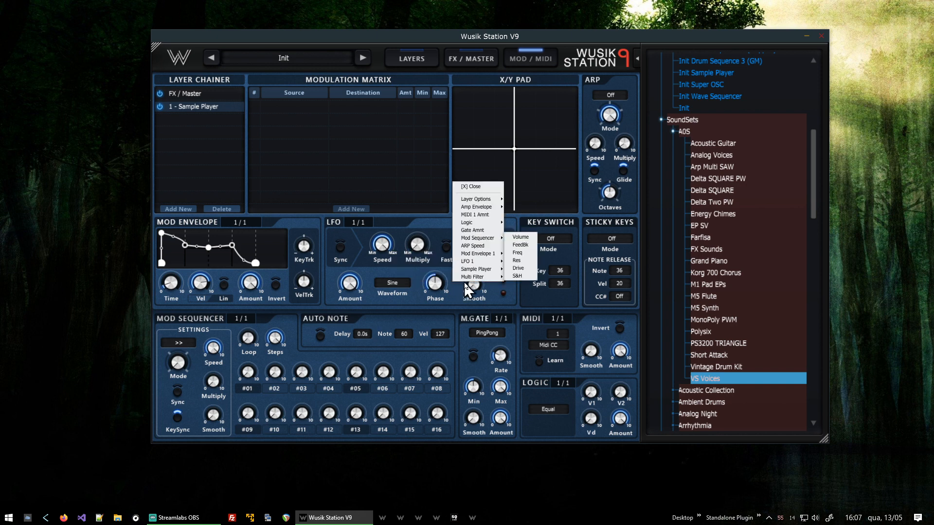
pyautogui.click(525, 252)
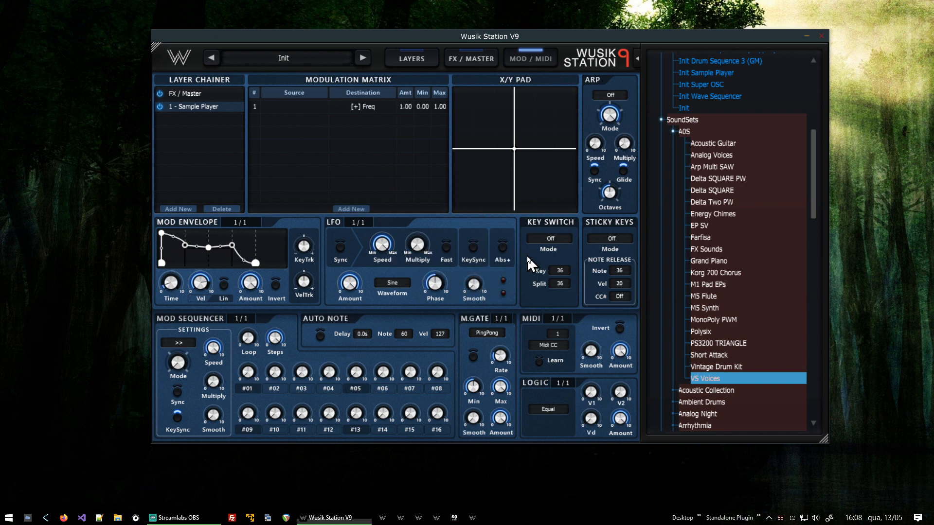
# Set the Mod Sequencer 1 step levels into a varied pattern across the sixteen steps.
pyautogui.moveTo(248, 373); pyautogui.dragTo(281, 281)
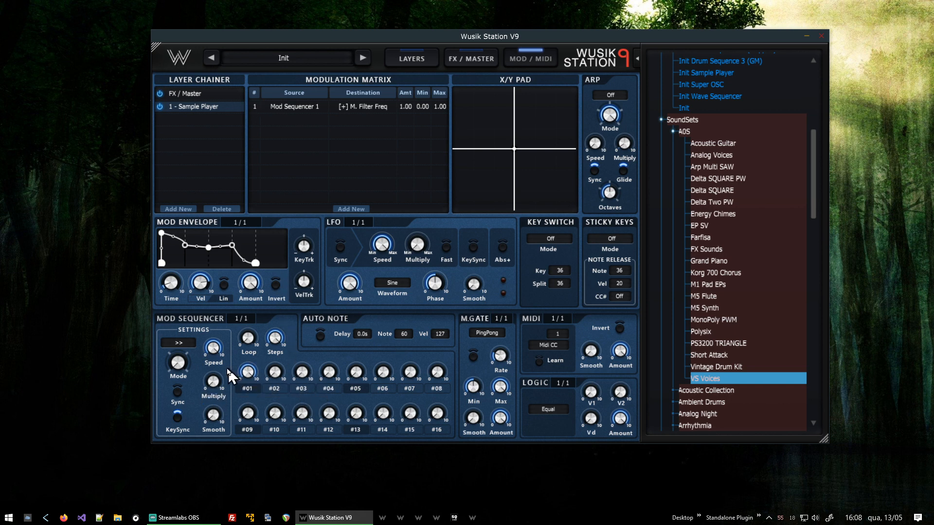
pyautogui.moveTo(216, 383)
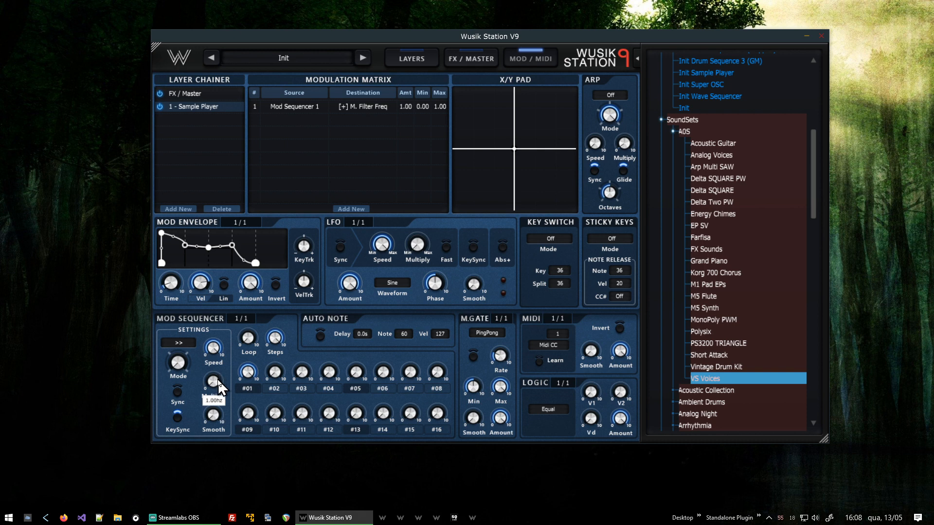
pyautogui.moveTo(219, 385); pyautogui.dragTo(217, 380)
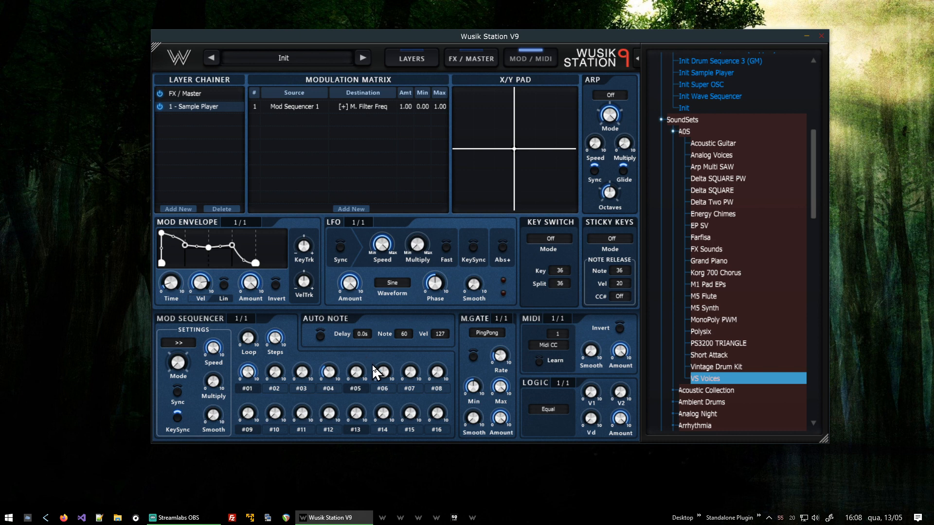
pyautogui.moveTo(378, 368); pyautogui.dragTo(443, 349)
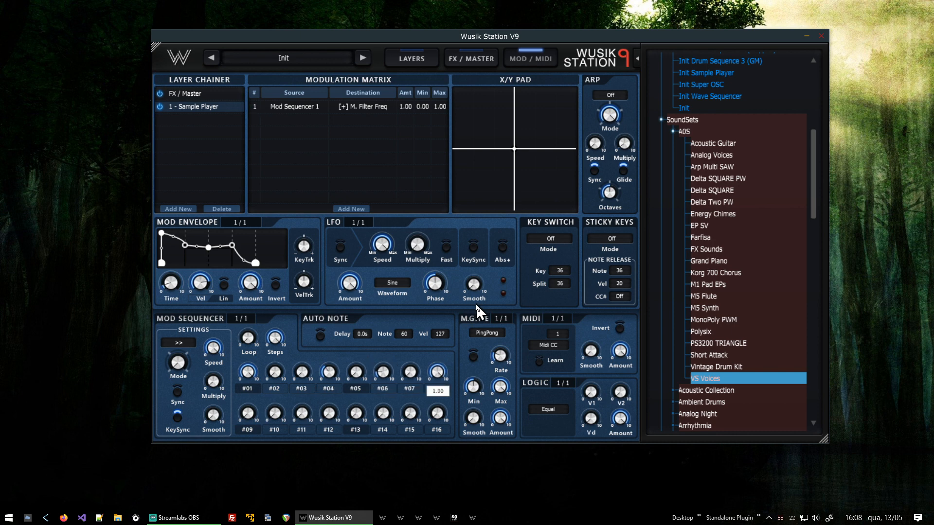
pyautogui.moveTo(247, 413); pyautogui.dragTo(248, 426)
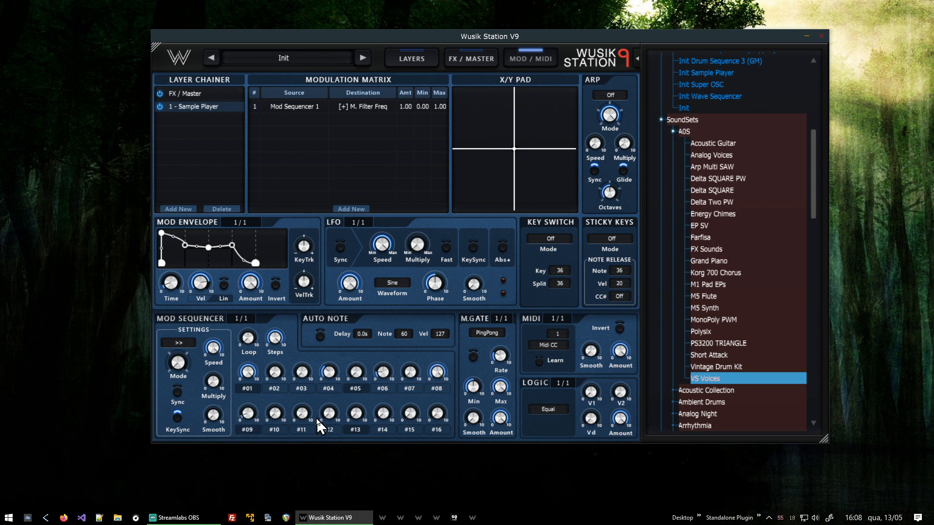
pyautogui.moveTo(309, 419); pyautogui.dragTo(351, 387)
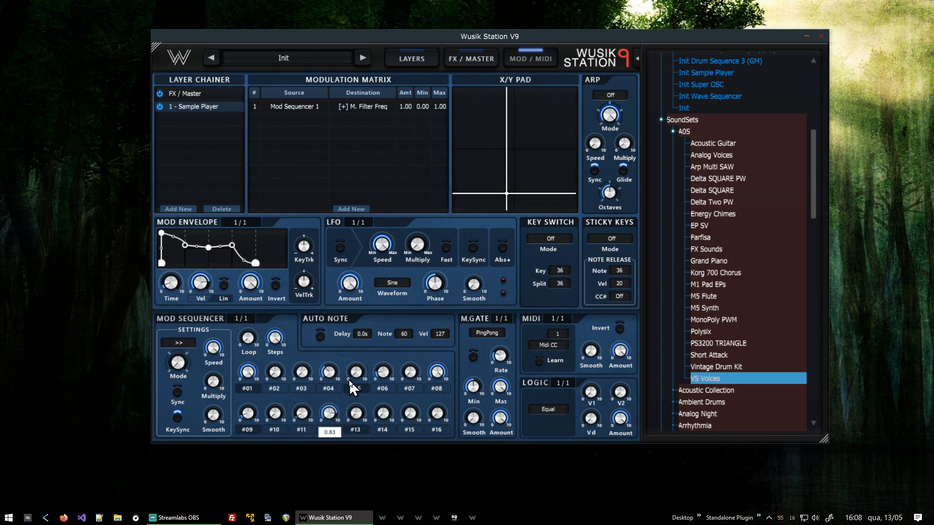
pyautogui.moveTo(383, 416); pyautogui.dragTo(449, 392)
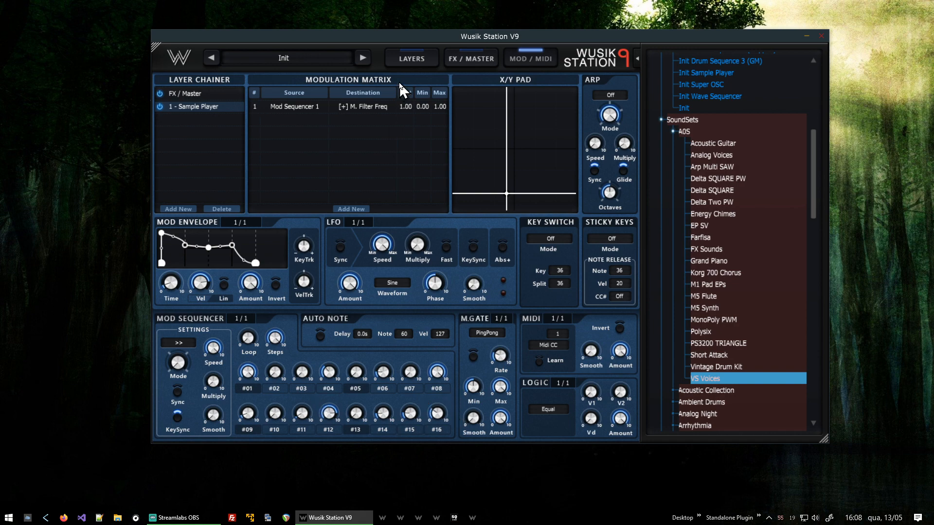
# Adjust the Smooth knob of the Sample Player layer's multi filter.
pyautogui.click(414, 59)
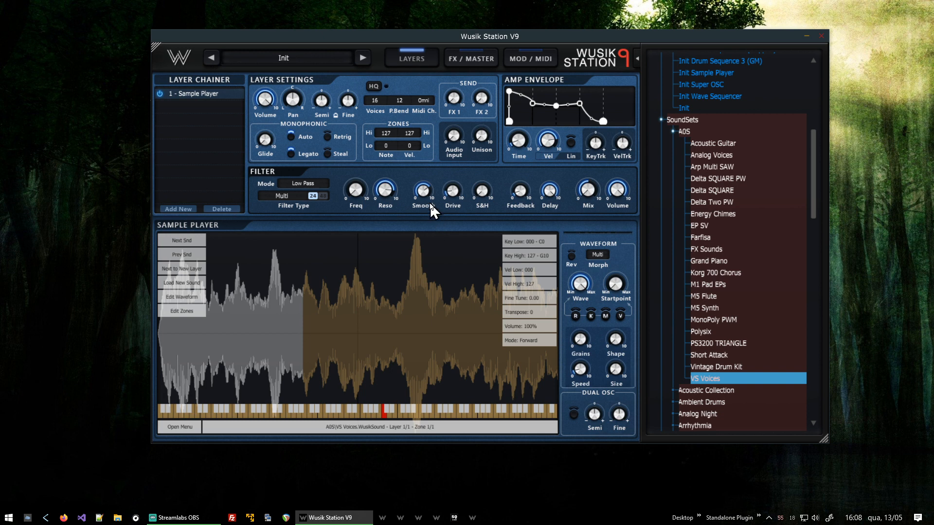
pyautogui.moveTo(430, 204); pyautogui.dragTo(434, 234)
pyautogui.click(536, 60)
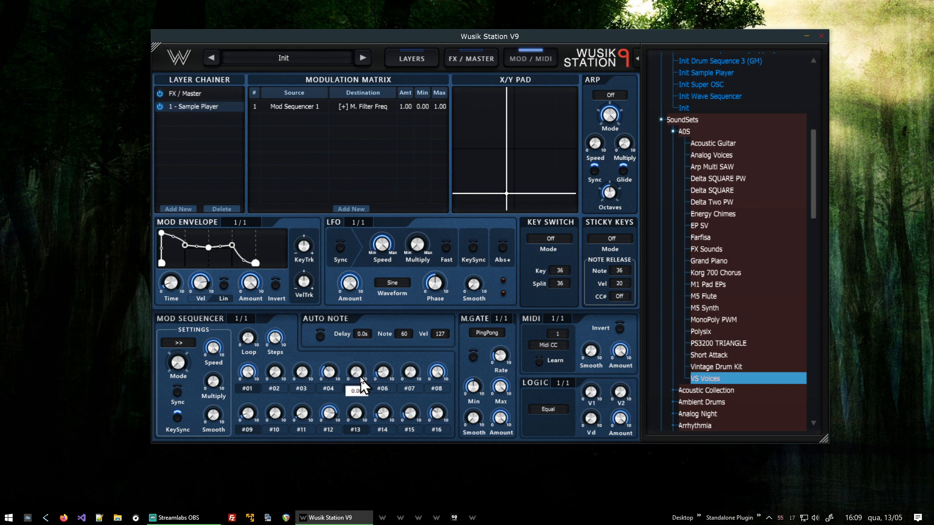
pyautogui.click(412, 59)
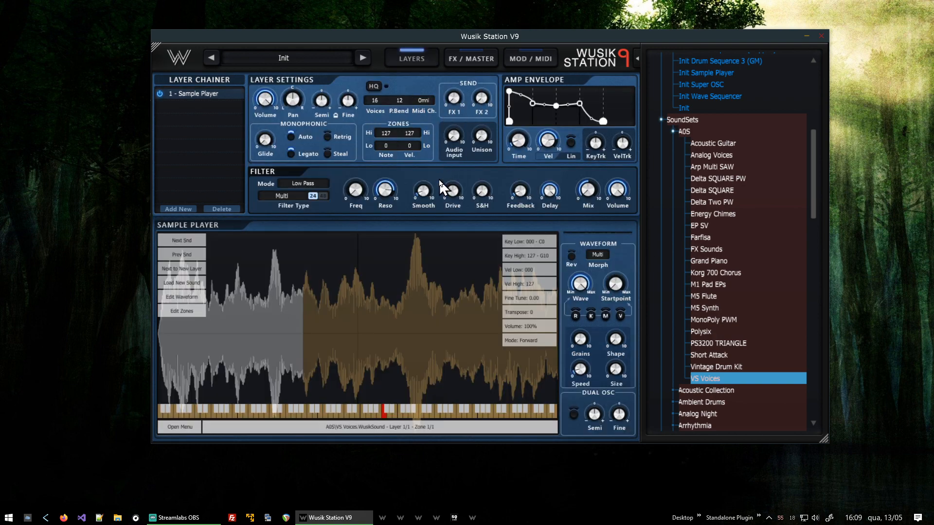
# Switch the multi filter mode to Band Pass.
pyautogui.moveTo(427, 191)
pyautogui.click(304, 183)
pyautogui.click(300, 185)
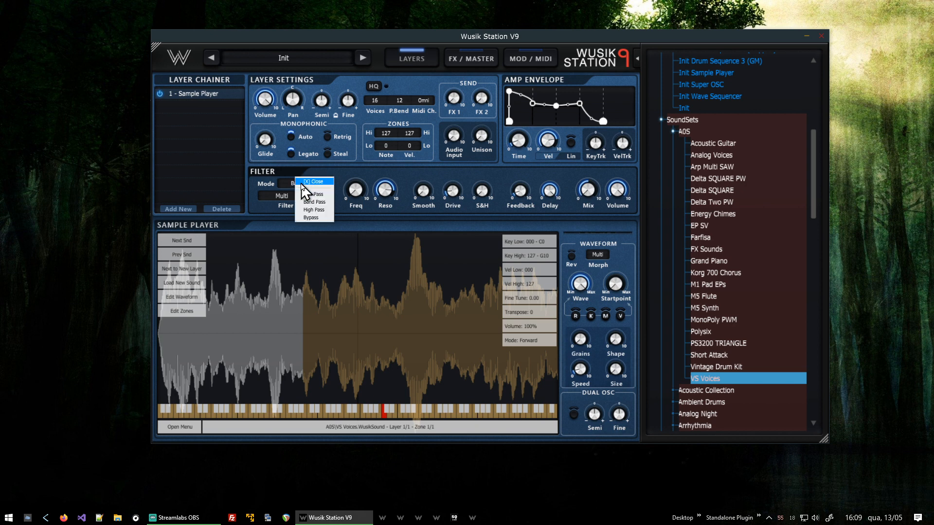
pyautogui.click(321, 194)
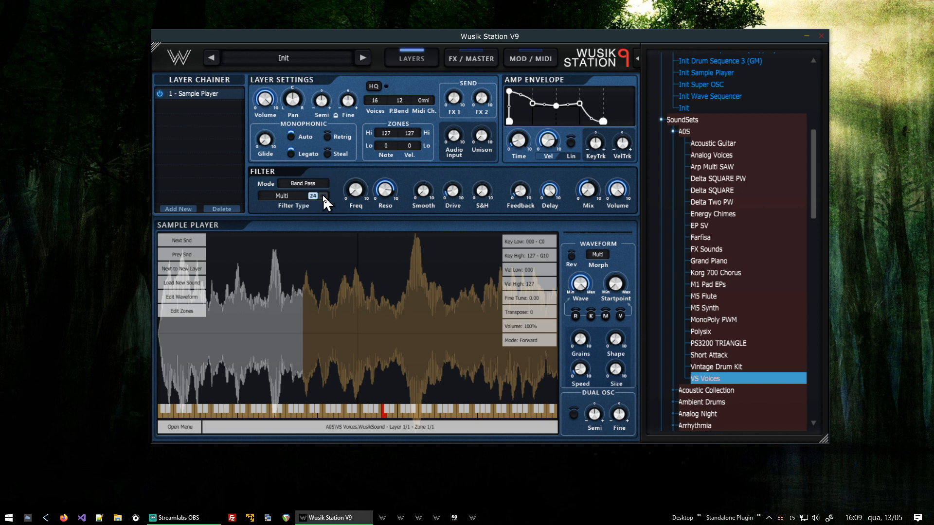
# Set the multi filter's Smooth to 0.79.
pyautogui.moveTo(391, 208)
pyautogui.moveTo(430, 201); pyautogui.dragTo(450, 144)
pyautogui.moveTo(429, 196)
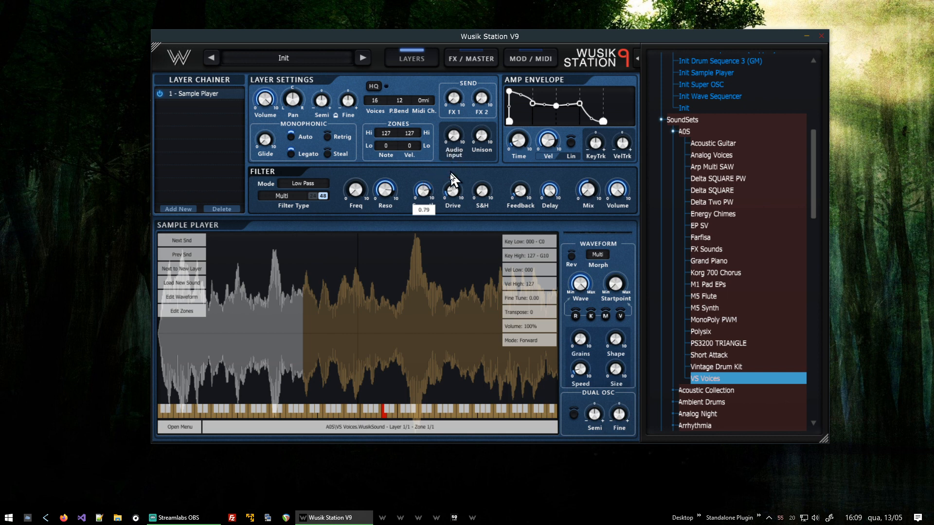
pyautogui.moveTo(389, 200)
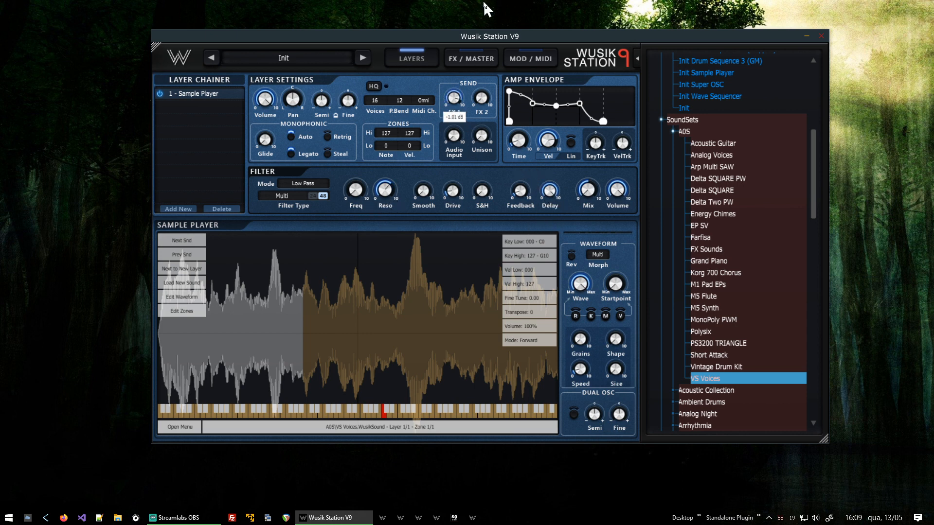
# Load a Stereo Delay effect into Send Effects 1.
pyautogui.click(472, 52)
pyautogui.click(425, 246)
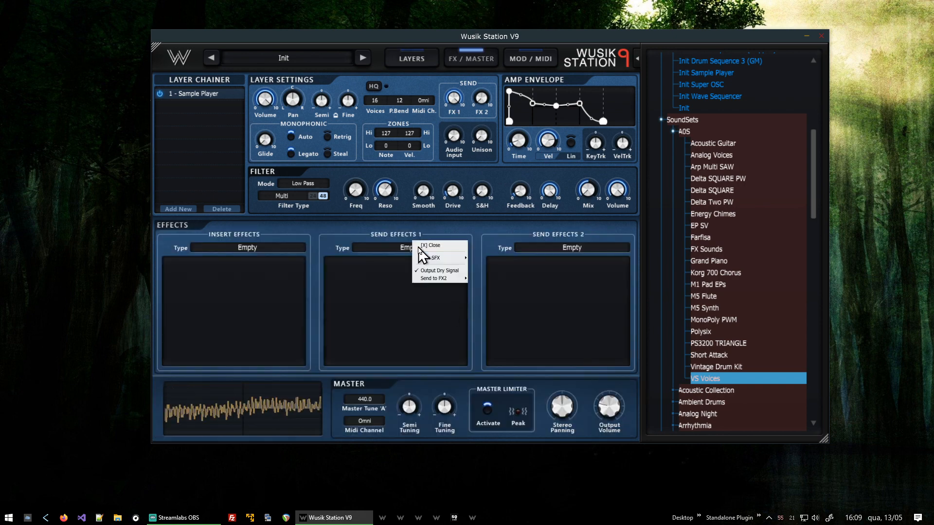
pyautogui.moveTo(440, 259)
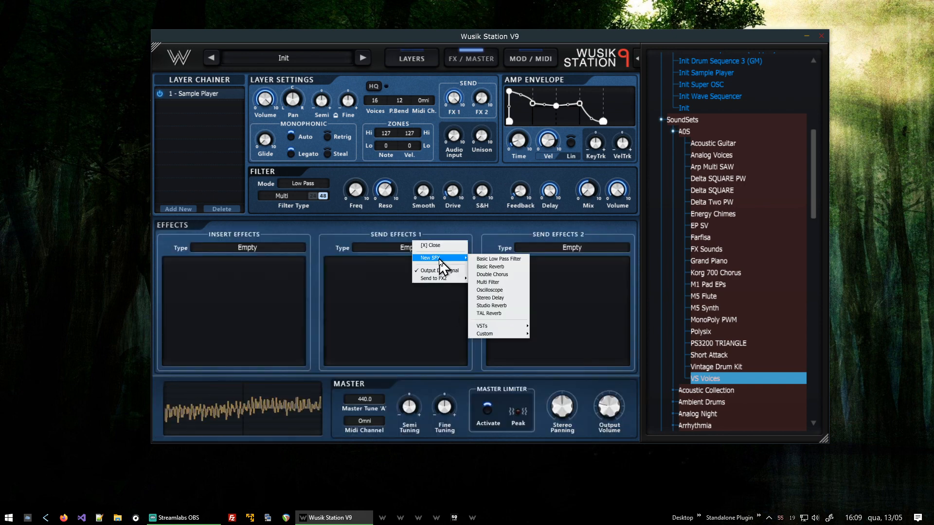
pyautogui.click(507, 299)
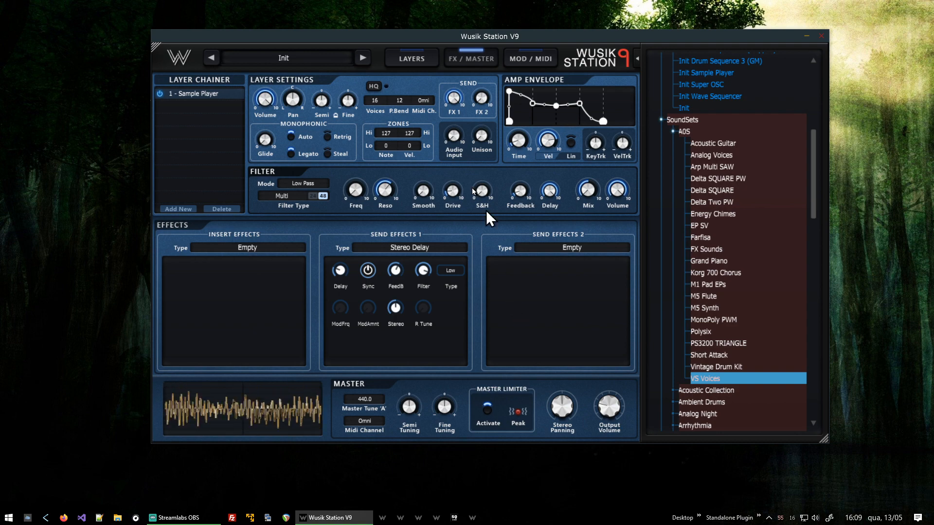
# Adjust the multi filter's S&H and Feedback knobs on the Sample Player layer.
pyautogui.click(412, 57)
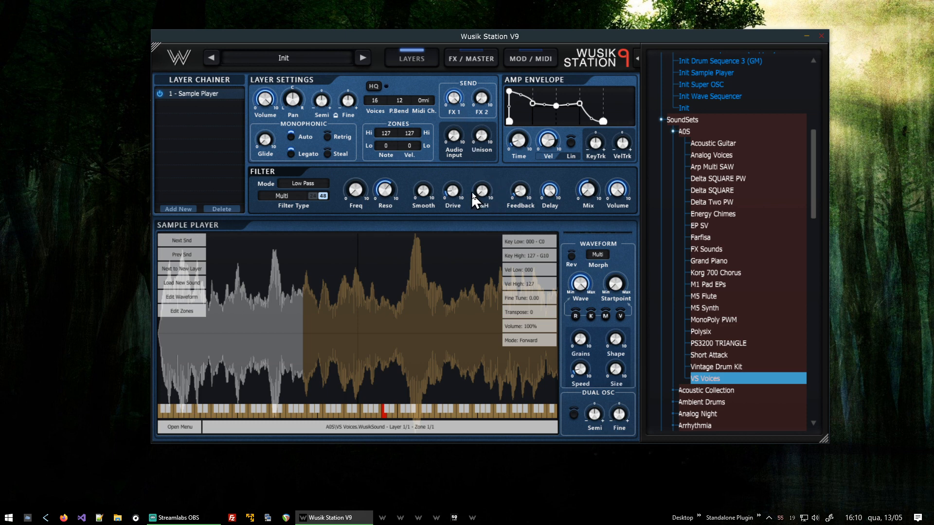
pyautogui.moveTo(484, 190)
pyautogui.moveTo(485, 189); pyautogui.dragTo(528, 207)
pyautogui.moveTo(531, 186)
pyautogui.moveTo(538, 174); pyautogui.dragTo(566, 185)
pyautogui.moveTo(532, 173); pyautogui.dragTo(546, 189)
pyautogui.moveTo(550, 190)
# Flip through the modulation, effects and layer pages to review the patch settings.
pyautogui.click(534, 60)
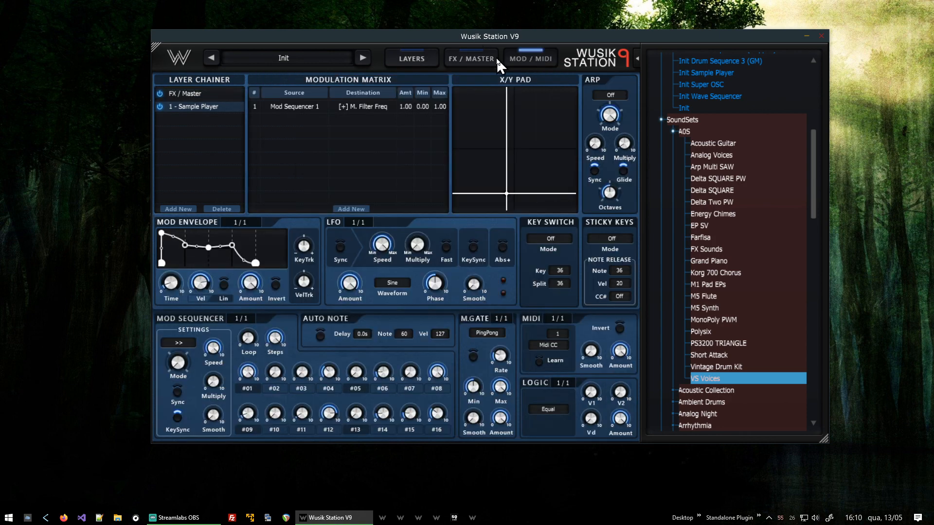
pyautogui.click(482, 57)
pyautogui.click(417, 55)
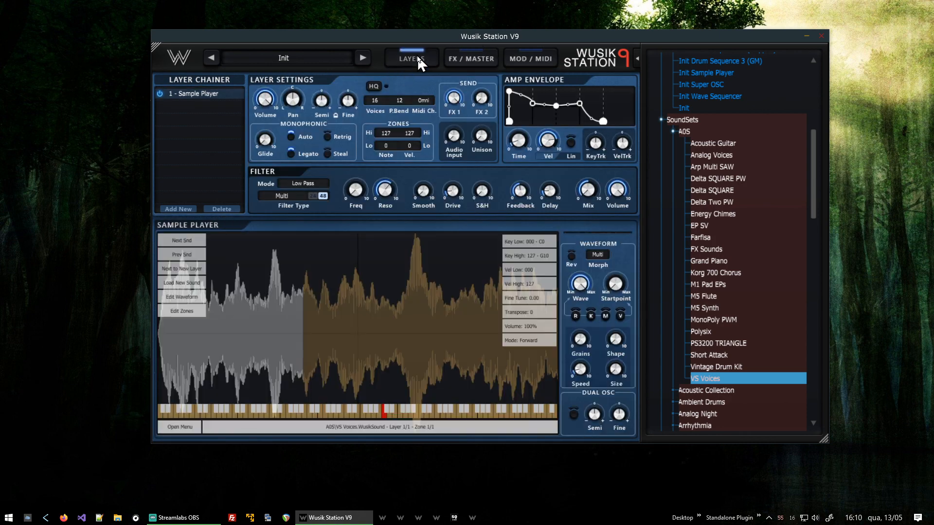
pyautogui.click(471, 59)
pyautogui.click(530, 54)
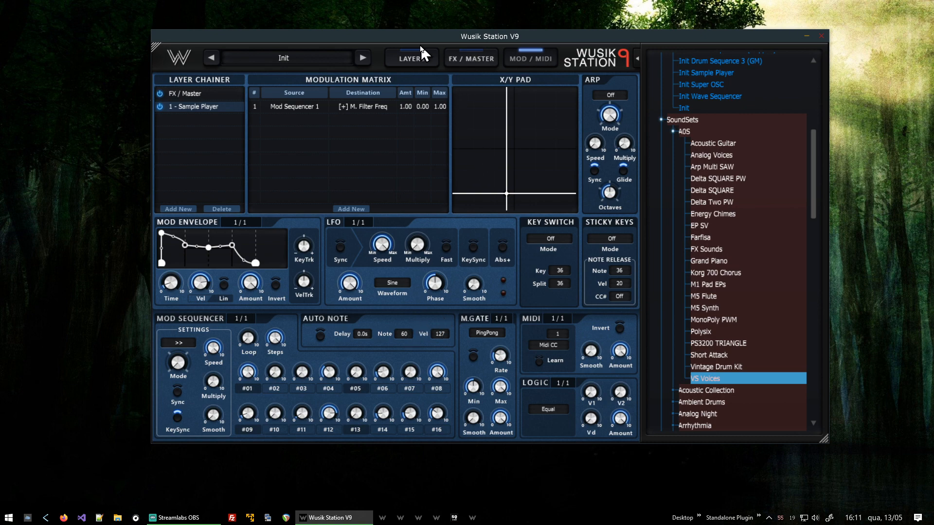
pyautogui.click(412, 59)
pyautogui.click(411, 59)
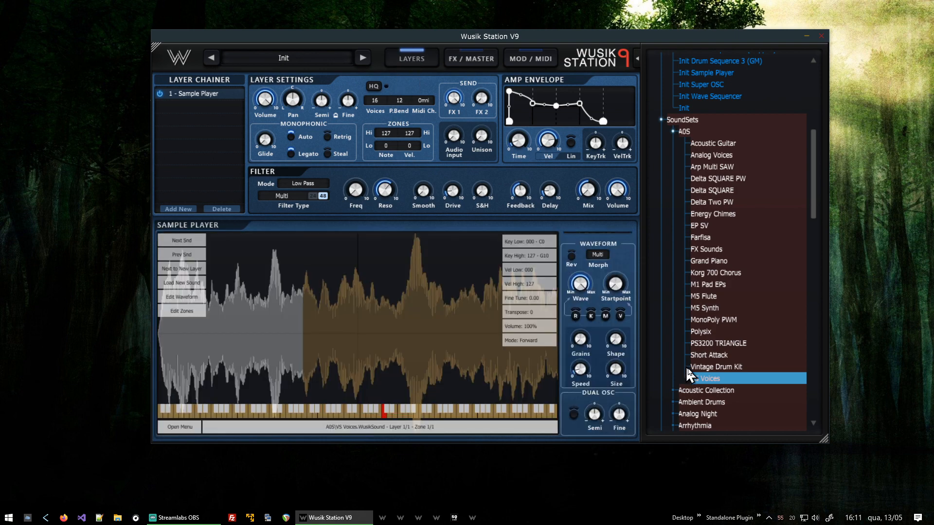